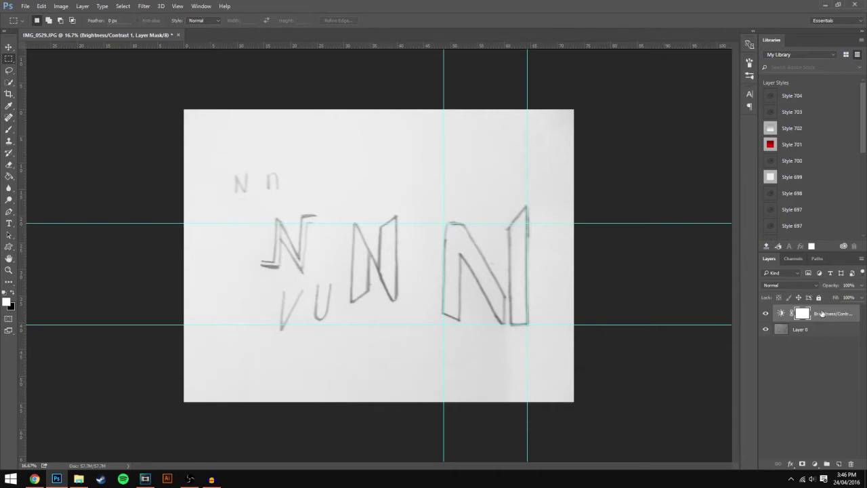
- Review the brightness and contrast settings of the Brightness/Contrast adjustment layer
left_click(793, 332)
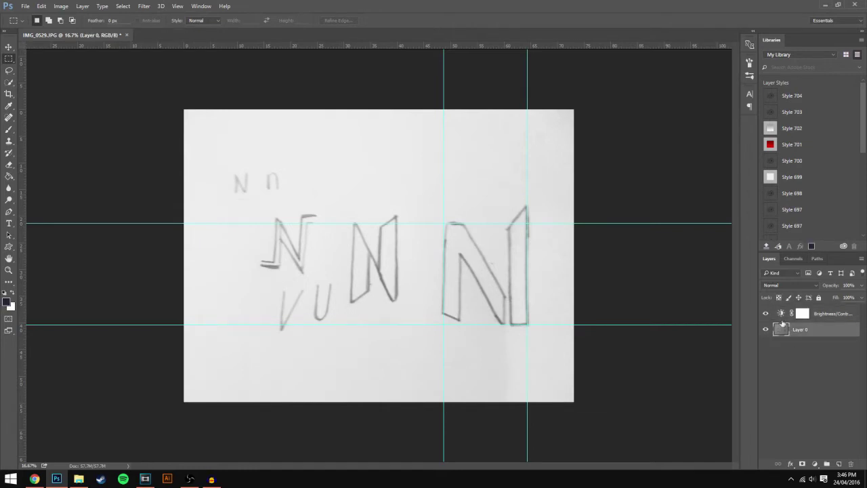
left_click(780, 314)
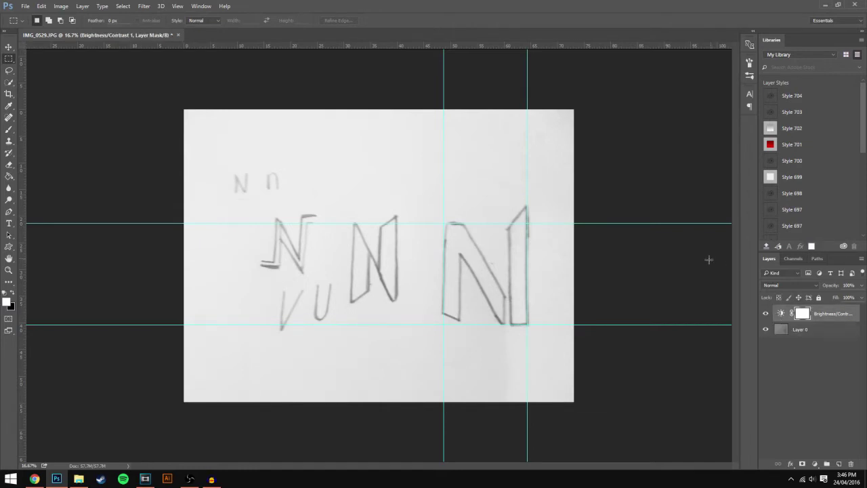
double_click(781, 314)
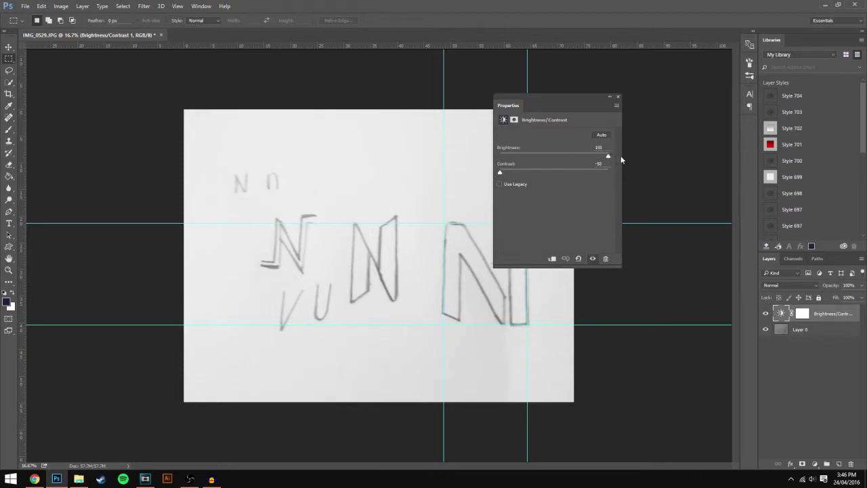
left_click(616, 96)
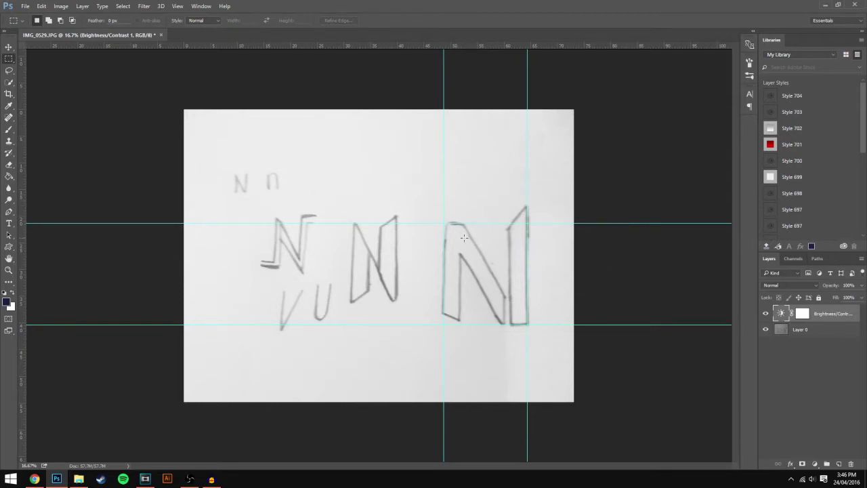
- Add vertical guides at both outer edges of the middle N sketch and make a rectangular selection over its left stem
left_click_drag(22, 194, 353, 273)
left_click_drag(22, 215, 397, 241)
right_click(11, 62)
left_click(61, 59)
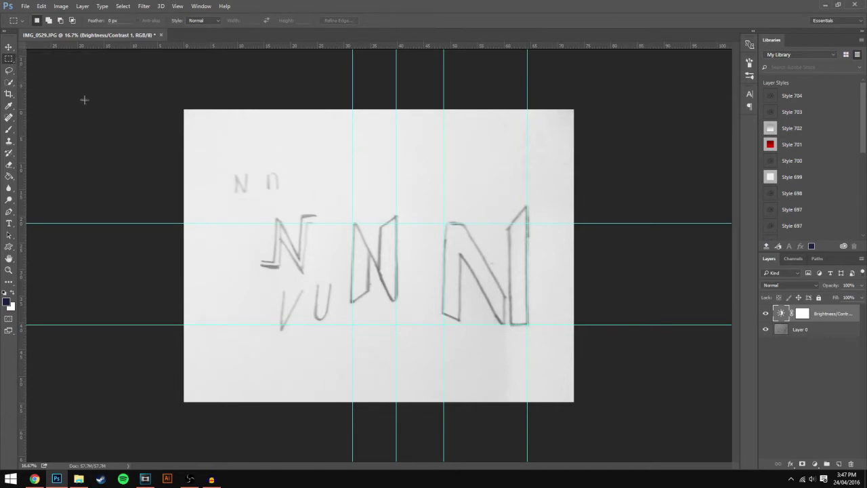
left_click_drag(352, 222, 369, 315)
right_click(364, 293)
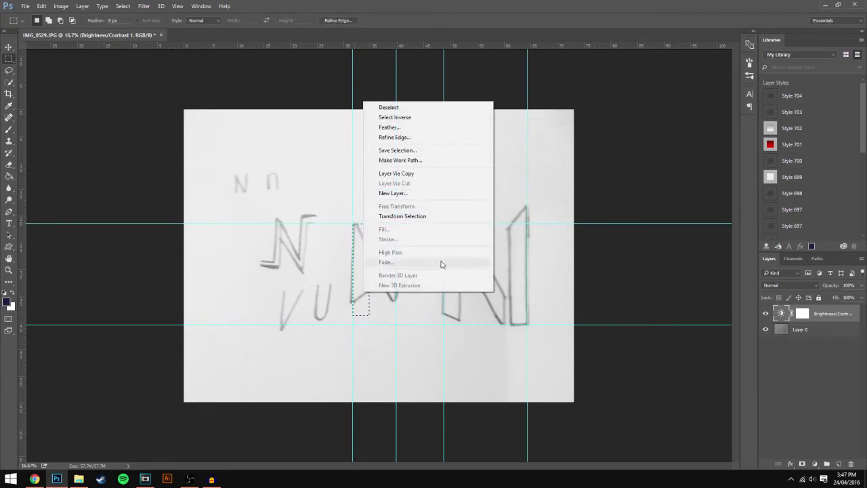
left_click(687, 286)
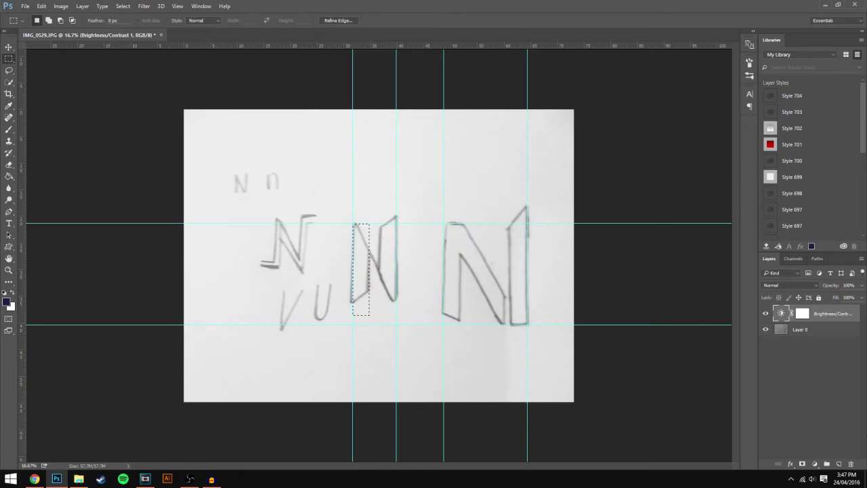
- Add a new layer and fill the stem selection with solid white
left_click(838, 464)
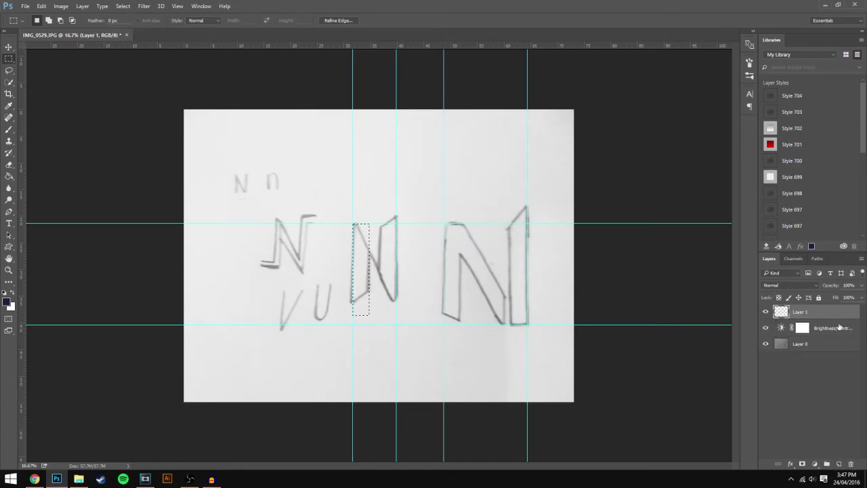
right_click(359, 258)
left_click(399, 386)
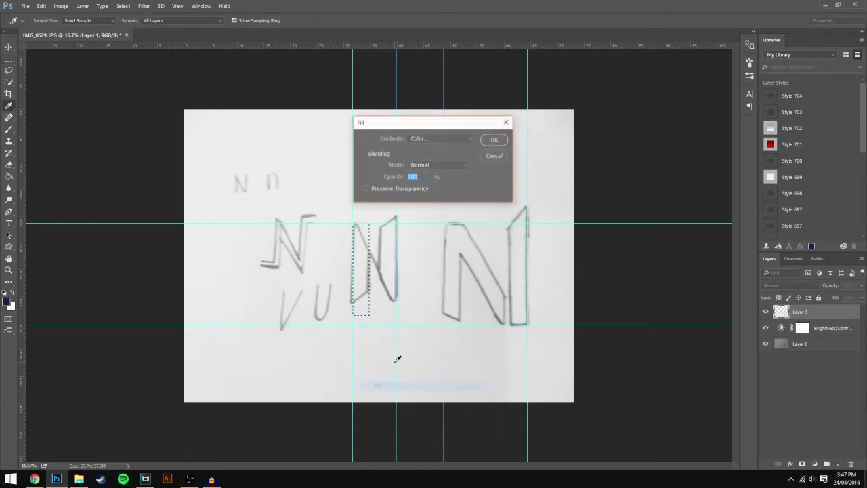
key("Return")
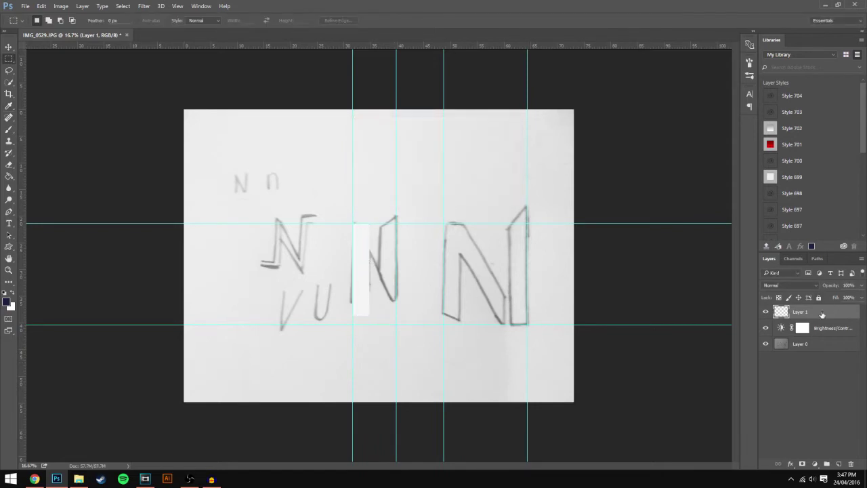
- Apply a black (000000) Color Overlay to the left stem's layer
double_click(822, 311)
left_click(505, 176)
left_click(701, 166)
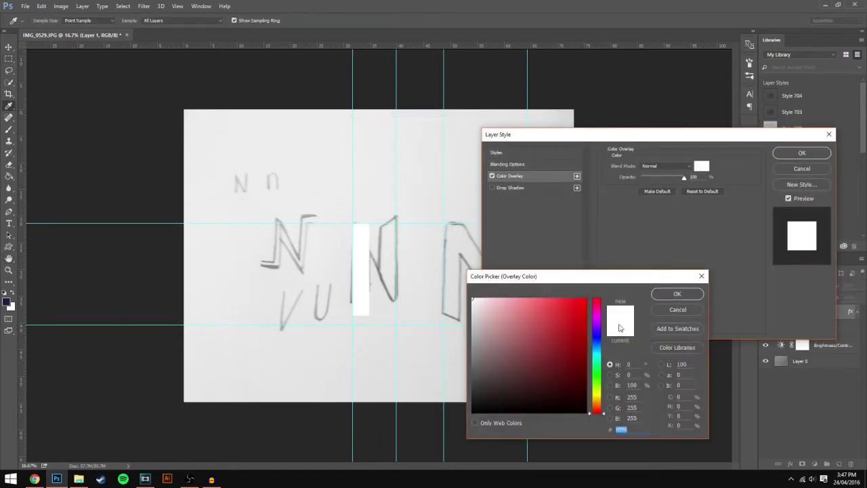
type("000000")
key("Return")
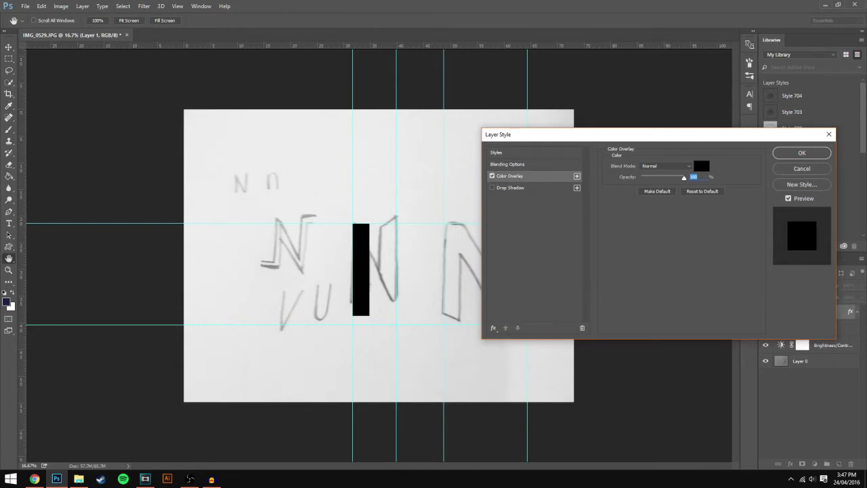
key("Return")
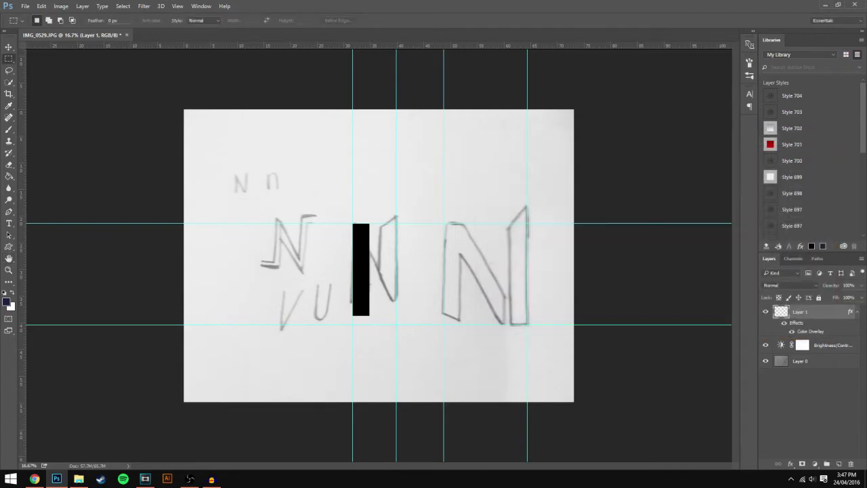
- Duplicate the black bar layer and move the copy over the right stem of the middle N sketch
key("ctrl+j")
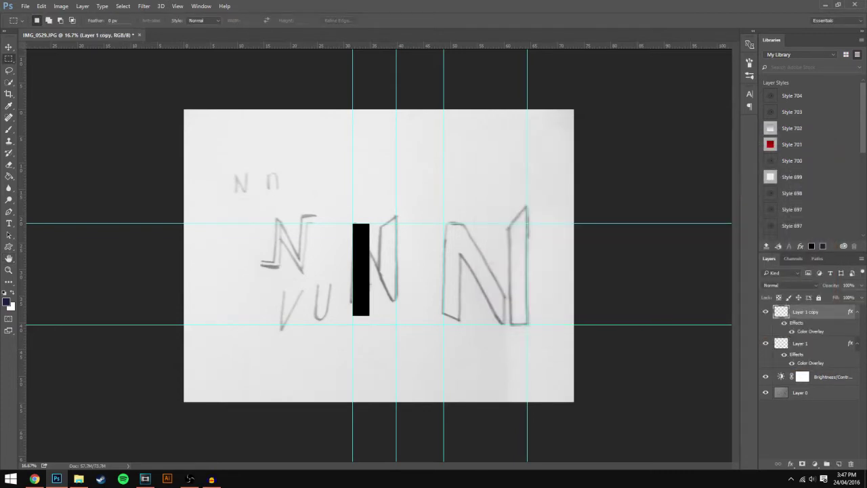
key("ctrl+t")
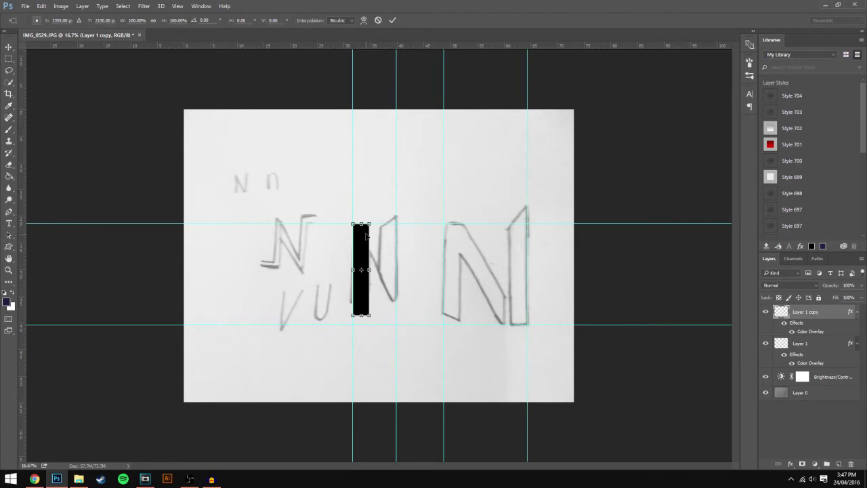
left_click_drag(364, 242, 392, 229)
key("m")
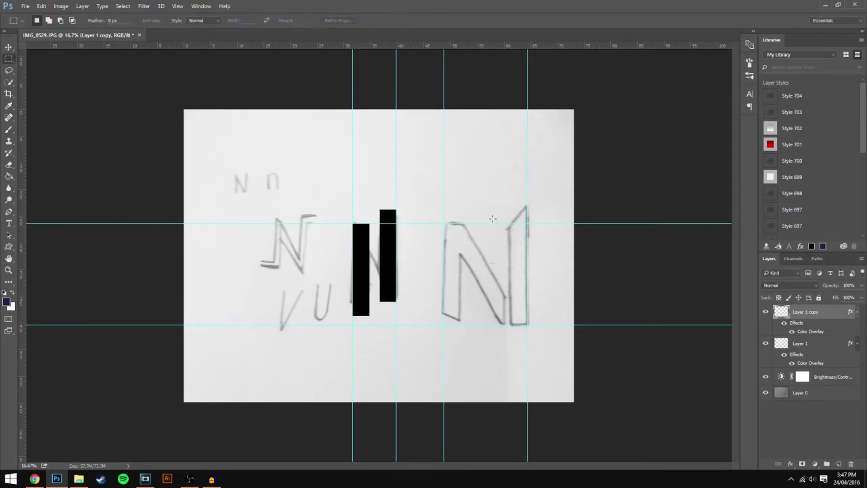
- Draw a closed Pen path following the middle N's diagonal and enclosing the area below it, past the right bar's lower end
left_click(766, 312)
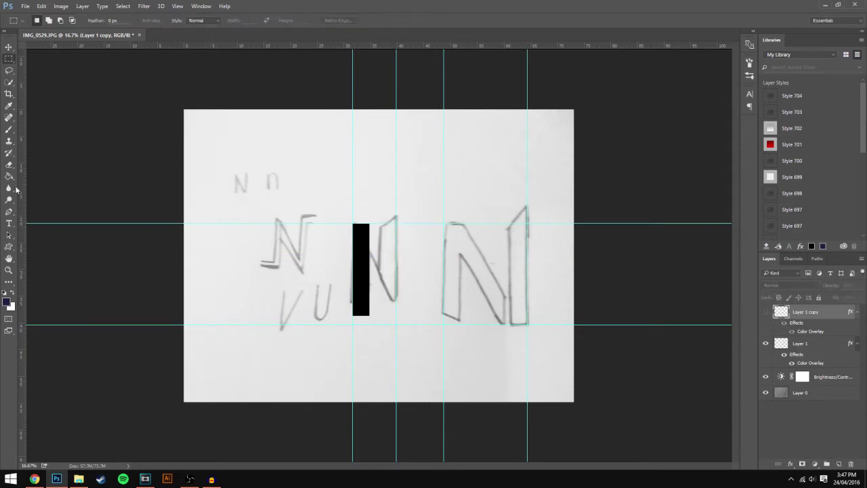
left_click(10, 212)
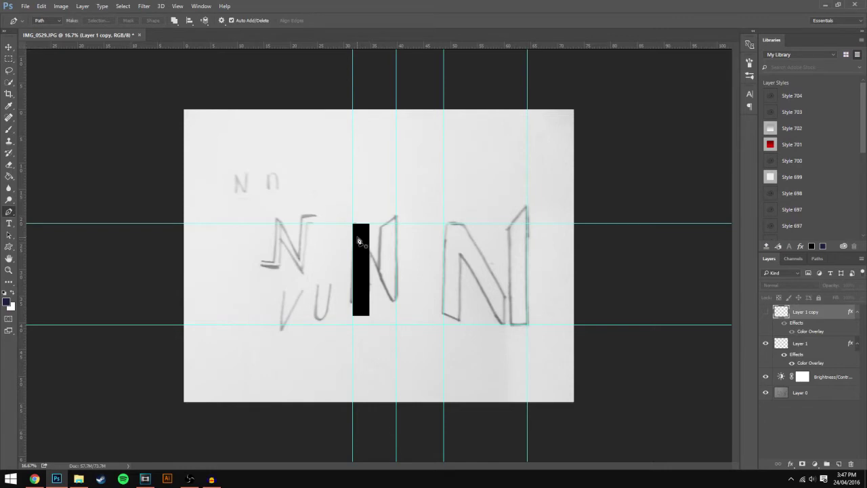
left_click(352, 223)
left_click(396, 267)
key("ctrl+z")
left_click(397, 306)
left_click(765, 311)
left_click(396, 337)
left_click(271, 304)
left_click(310, 223)
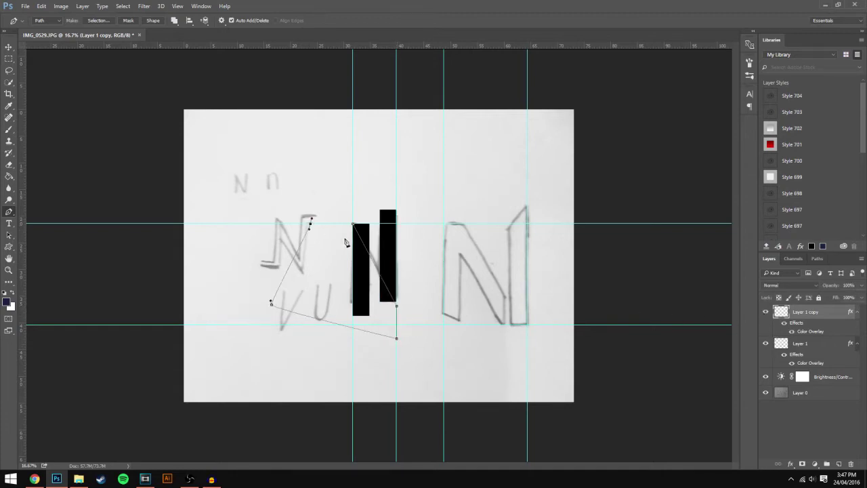
left_click(352, 224)
- Turn the path into a selection and delete the lower corner of the right bar along the diagonal
right_click(351, 279)
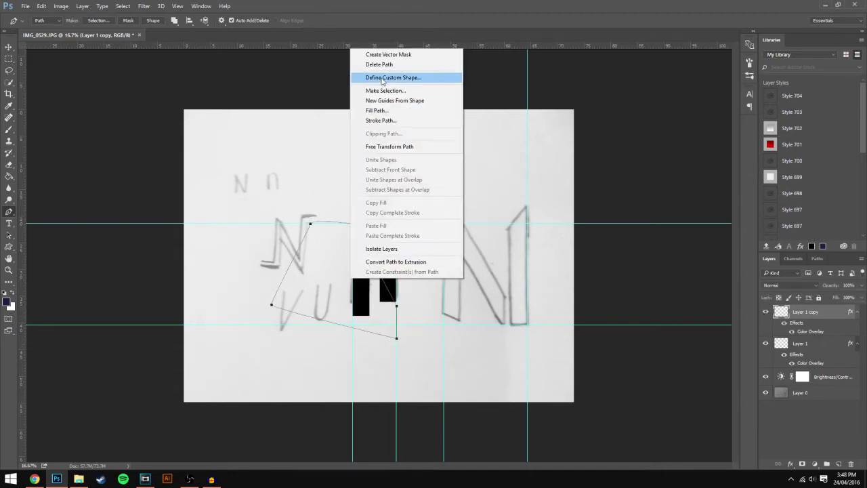
left_click(384, 90)
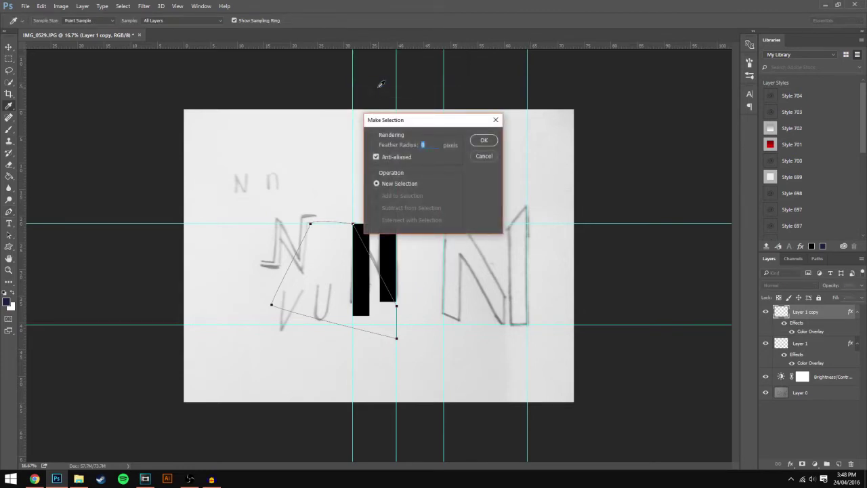
key("Return")
key("Delete")
key("ctrl+d")
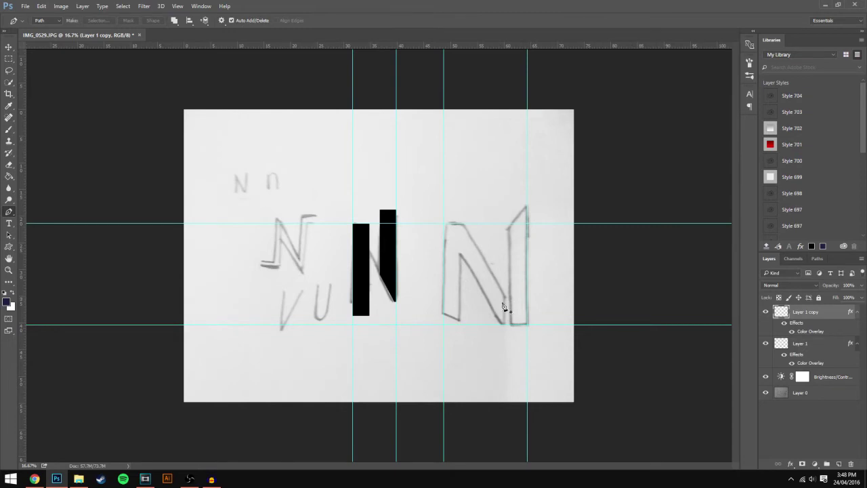
- For Layer 1, draw a closed Pen path along the N's diagonal, enclosing the area above it
left_click(766, 344)
left_click(766, 343)
left_click(816, 352)
left_click(766, 344)
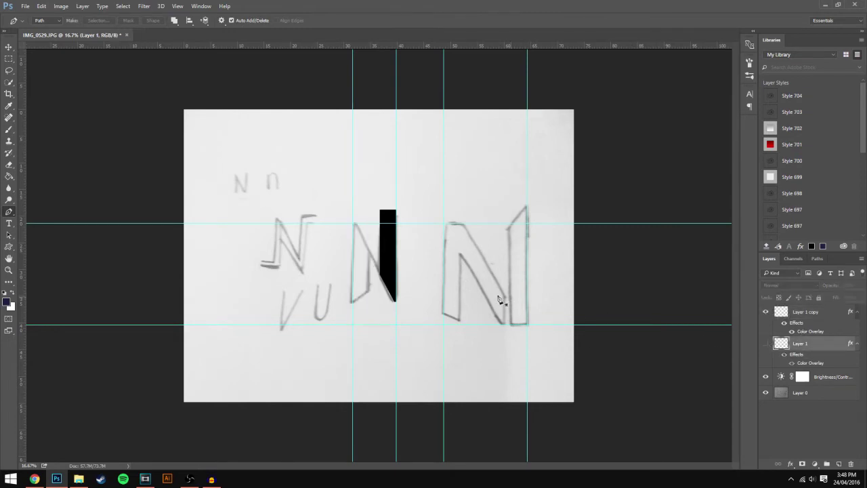
left_click(396, 302)
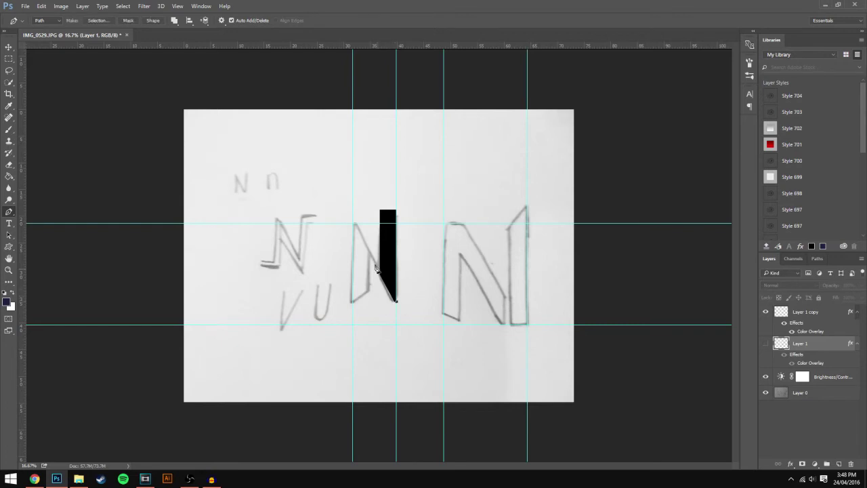
left_click(353, 217)
left_click(765, 344)
left_click(410, 191)
left_click(431, 281)
left_click(396, 300)
- Turn the path into a selection, delete the upper corner of the left bar along the diagonal, and hide the guides
right_click(407, 264)
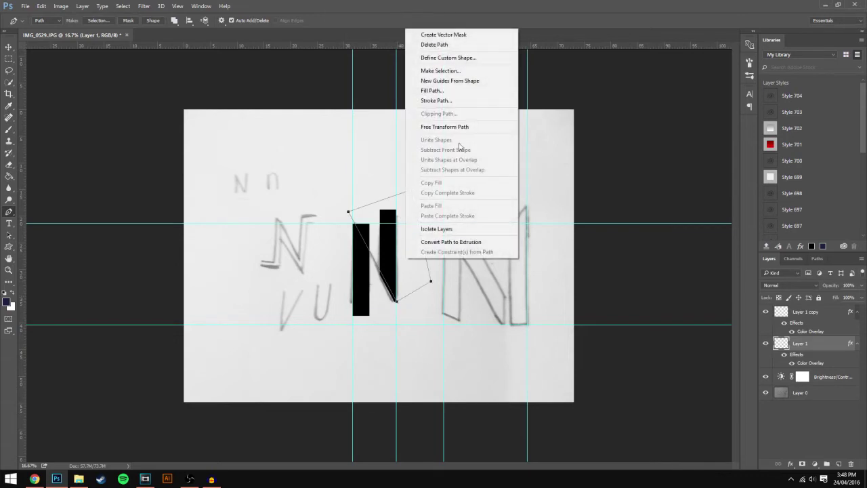
left_click(433, 68)
key("Return")
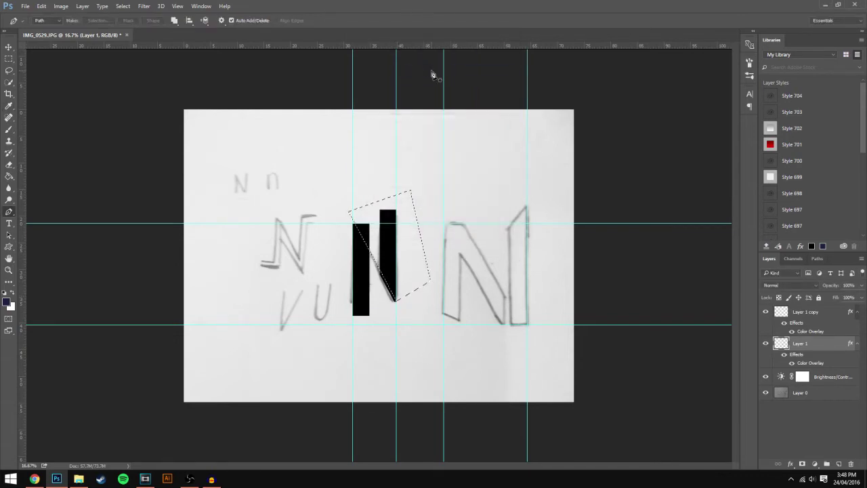
key("ctrl+d")
key("ctrl+semicolon")
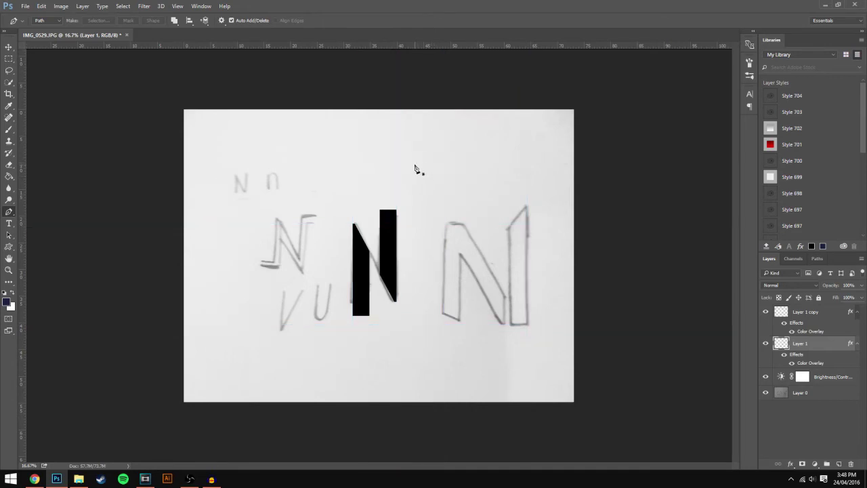
- Check the trimmed bars with the sketch layer hidden, show it again, and add a new empty layer
left_click(765, 393)
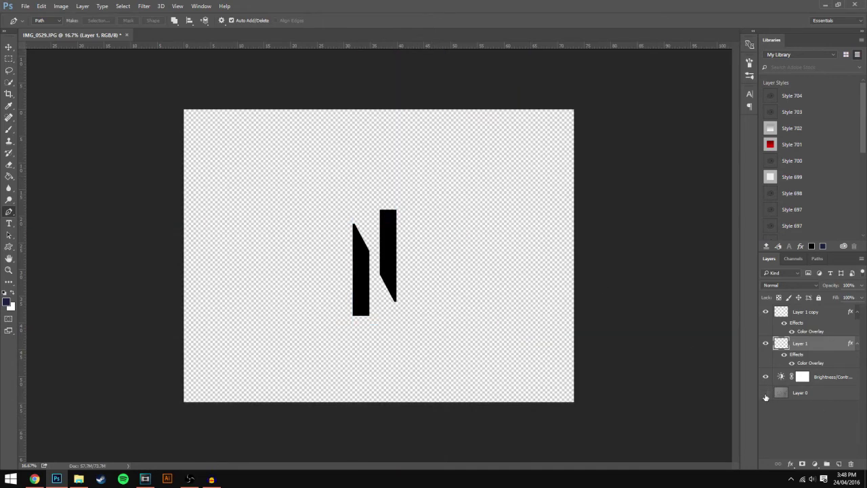
left_click(765, 393)
left_click(802, 393)
left_click(838, 463, "ctrl")
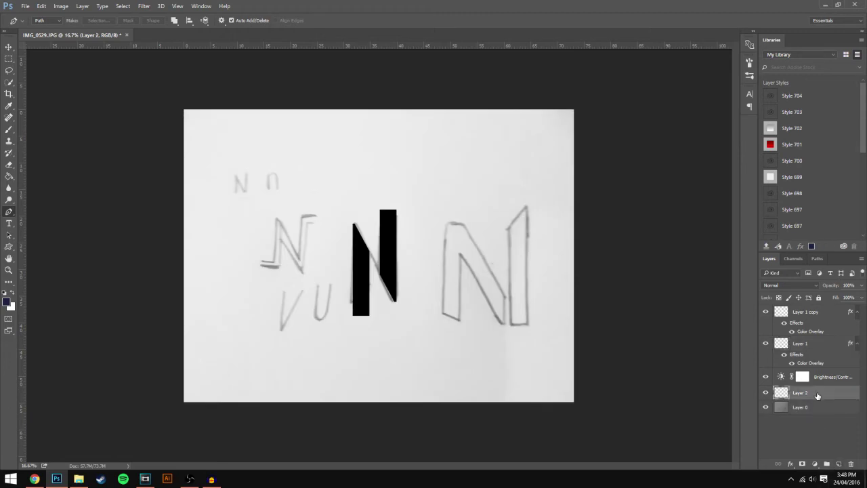
- Fill the whole canvas white on Layer 2 and place that layer beneath the sketch layer as a background
left_click(8, 59)
left_click_drag(174, 104, 673, 414)
right_click(400, 284)
left_click(424, 221)
left_click(494, 139)
key("ctrl+d")
left_click(765, 393)
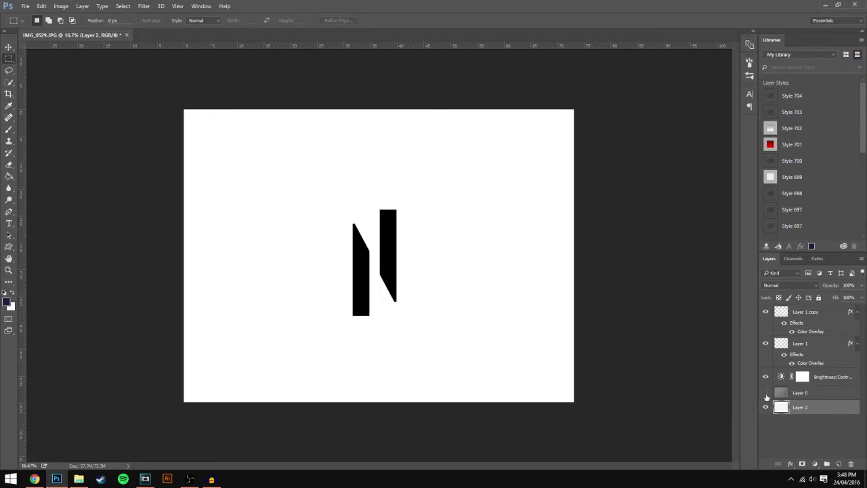
left_click(765, 394)
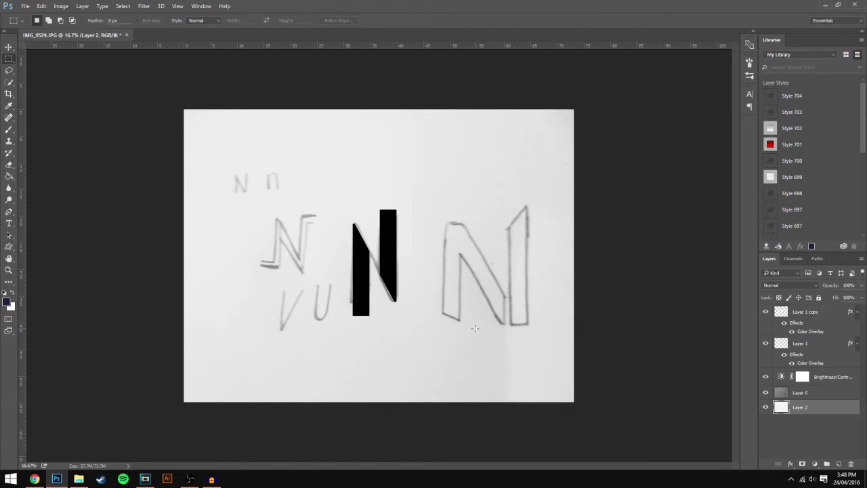
- On a new top layer, draw a diagonal with the Line tool from the left bar's upper tip to the right bar's lower tip
key("ctrl+shift+alt+n")
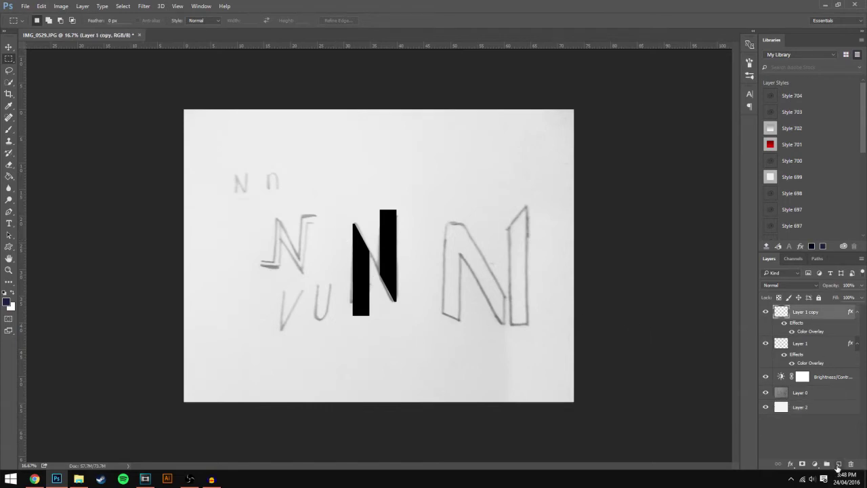
left_click(9, 246)
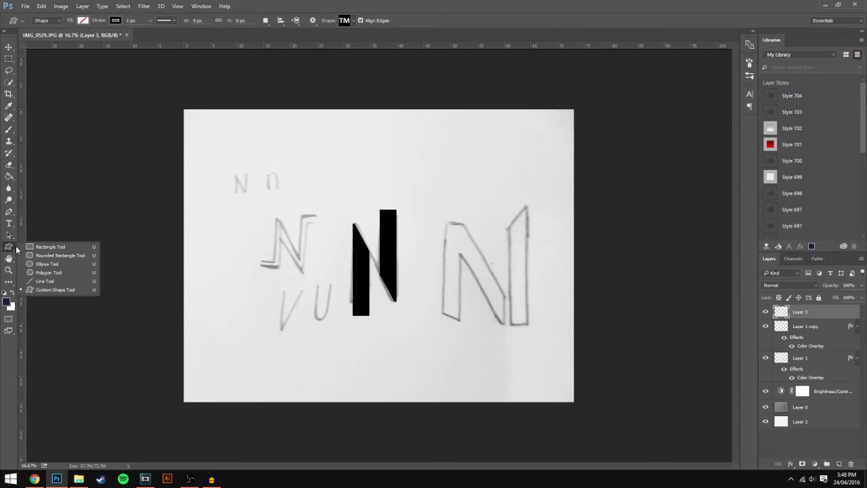
left_click(48, 280)
left_click_drag(427, 183, 427, 240)
key("ctrl+z")
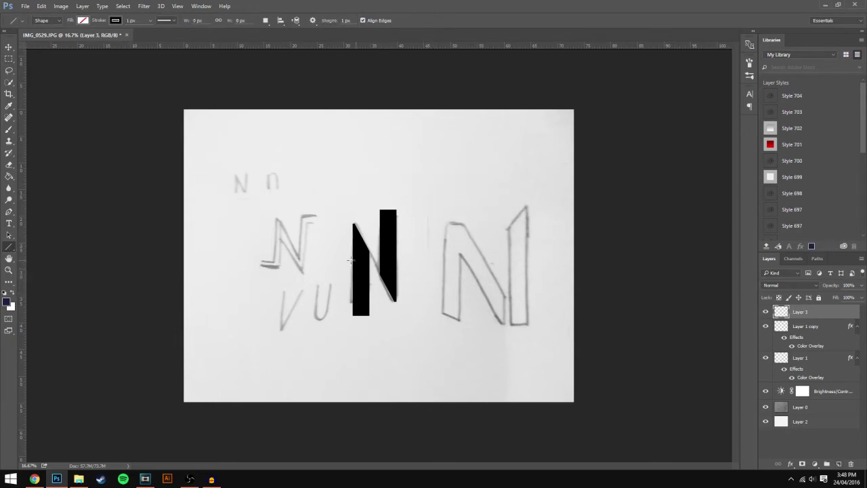
left_click_drag(352, 222, 393, 299)
left_click(801, 326)
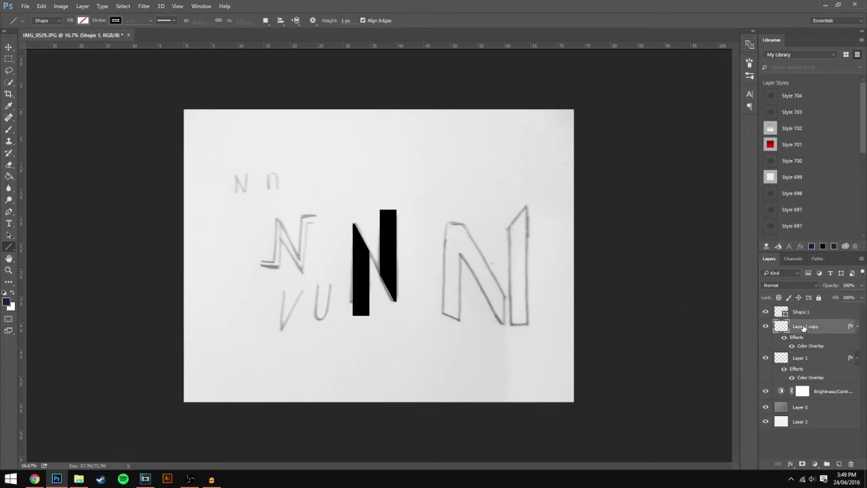
- Delete the Shape 1 line, then marquee a thin vertical strip beside the middle N on a new layer and fill it
left_click(812, 313)
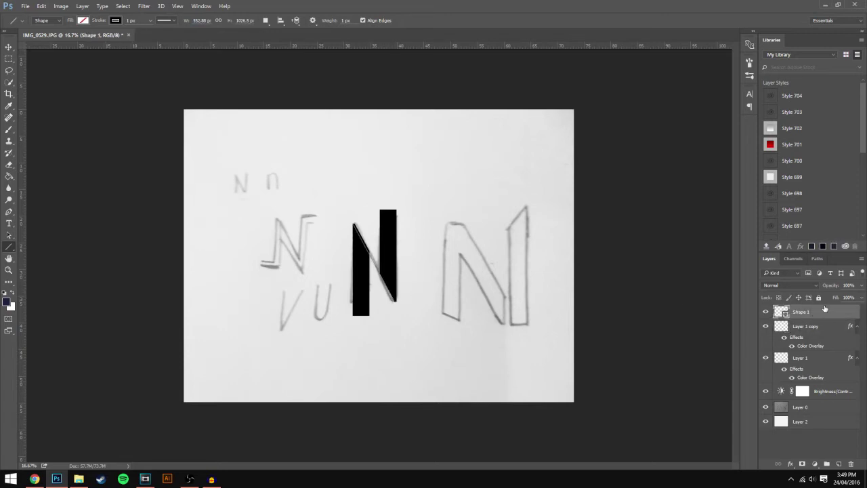
key("Delete")
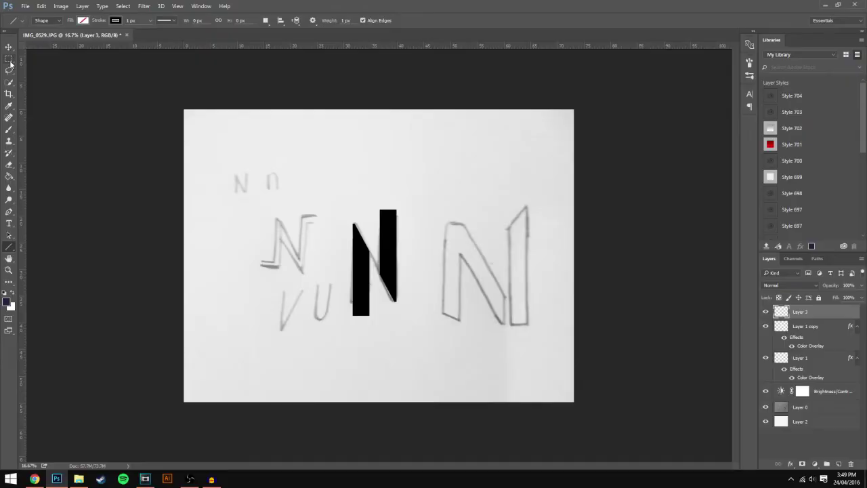
left_click(9, 61)
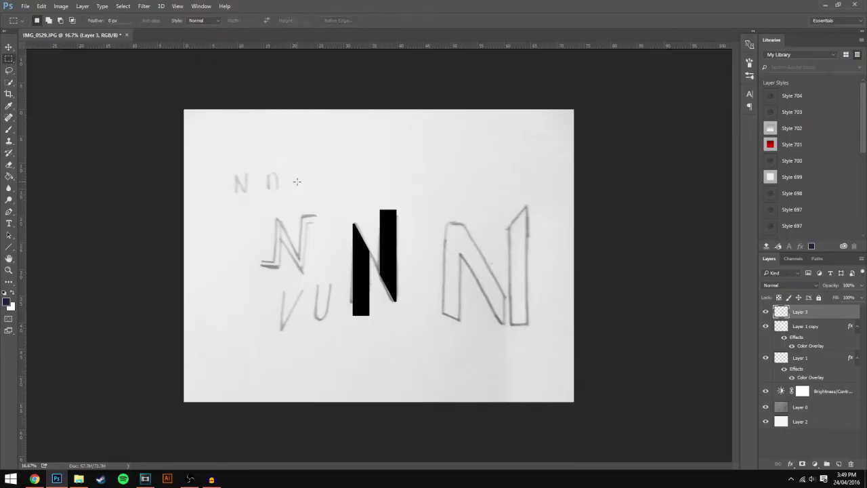
left_click_drag(313, 144, 313, 244)
right_click(312, 239)
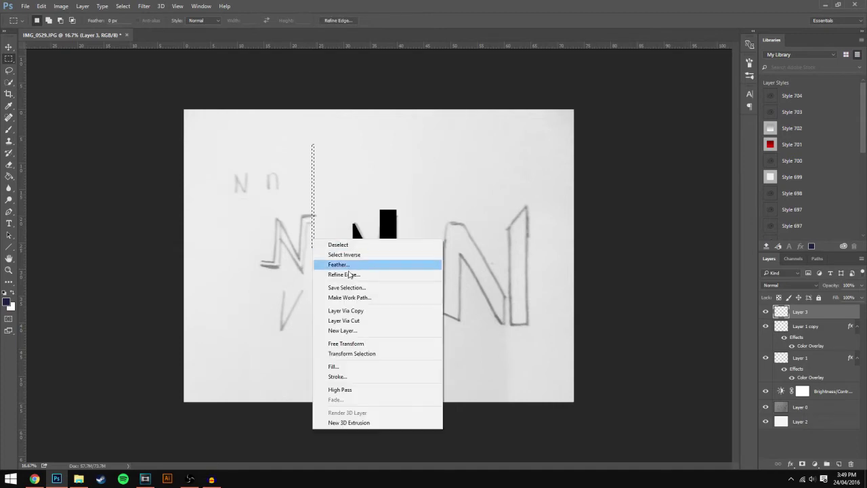
left_click(354, 366)
key("Return")
key("ctrl+d")
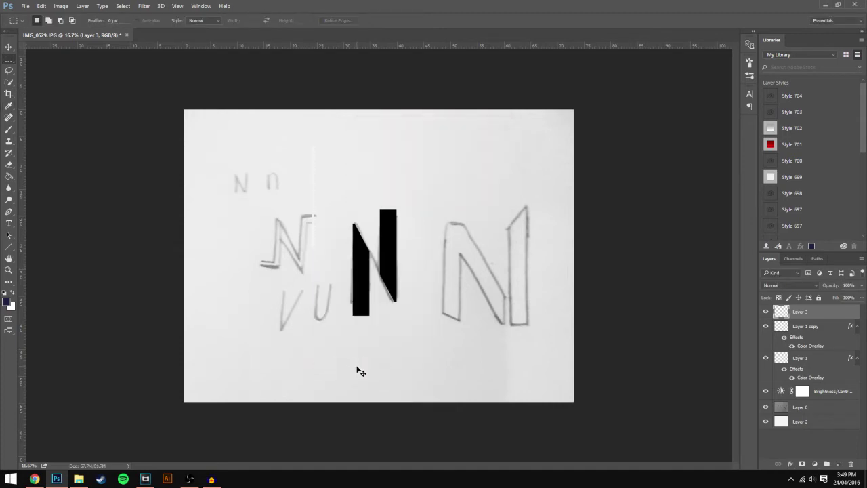
- Apply a black Color Overlay to the thin strip on Layer 3
key("ctrl+t")
key("Return")
double_click(831, 311)
left_click(510, 175)
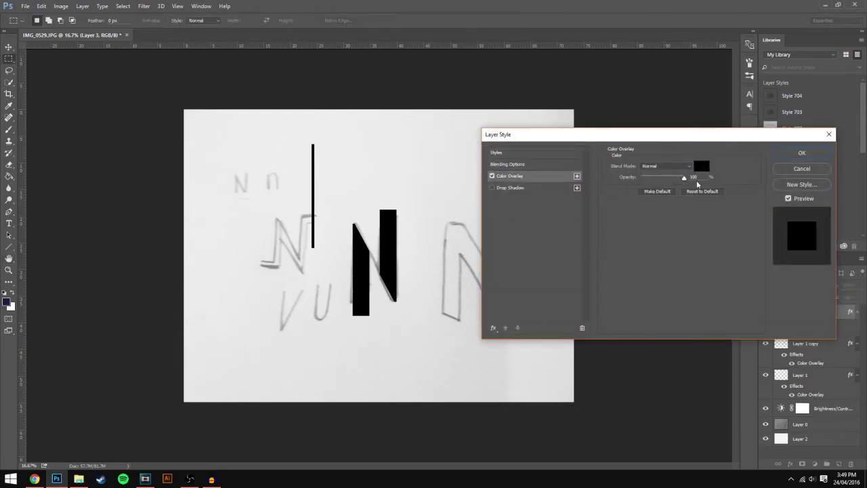
key("Return")
- Rotate the strip into a diagonal and move its upper end onto the left bar's tip
key("ctrl+t")
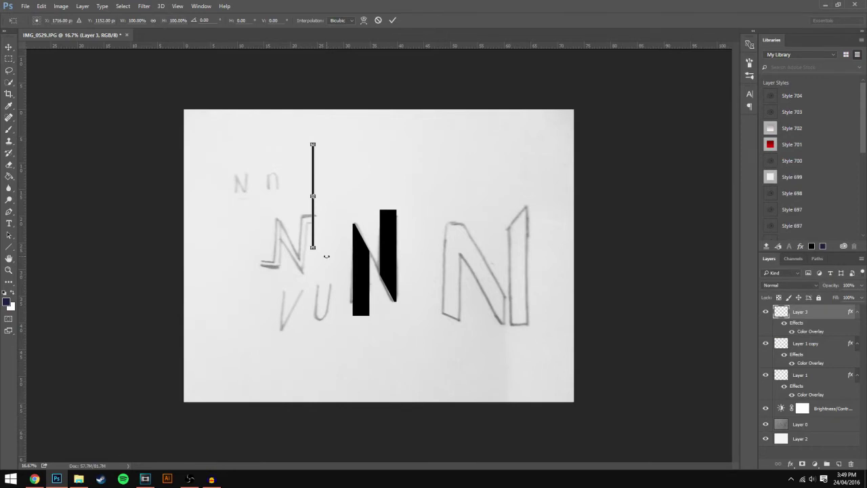
left_click_drag(338, 251, 362, 216)
key("Return")
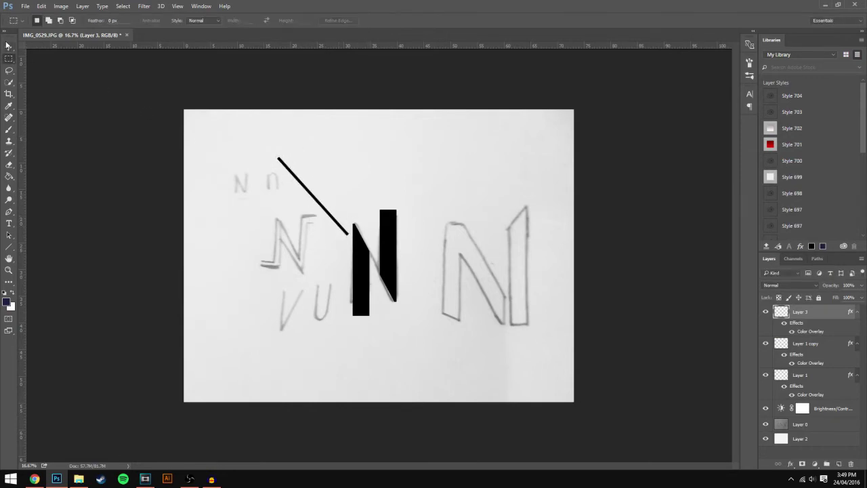
left_click_drag(329, 153, 402, 219)
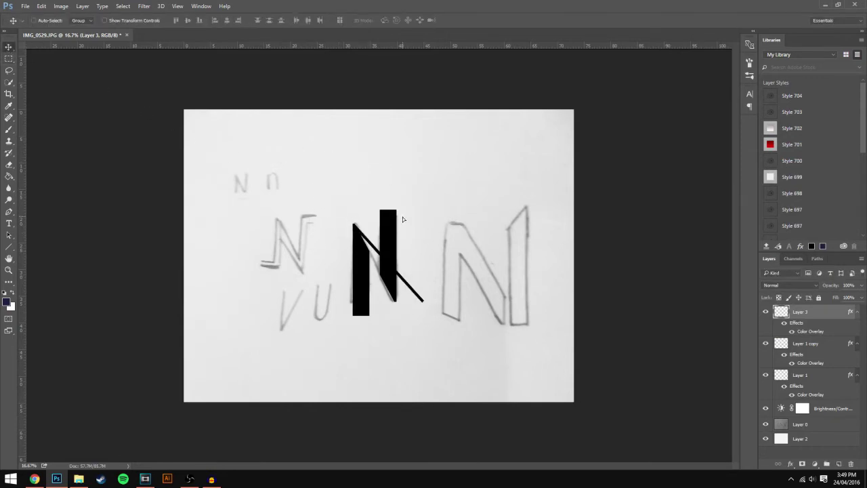
- Free-transform the strip to follow the sketched diagonal from above the left bar's tip to just past the right bar's lower tip
key("ctrl+t")
left_click_drag(479, 333, 447, 331)
left_click_drag(400, 274, 390, 275)
left_click_drag(387, 277, 387, 275)
left_click_drag(418, 235, 420, 233)
left_click_drag(418, 291, 411, 336)
key("Return")
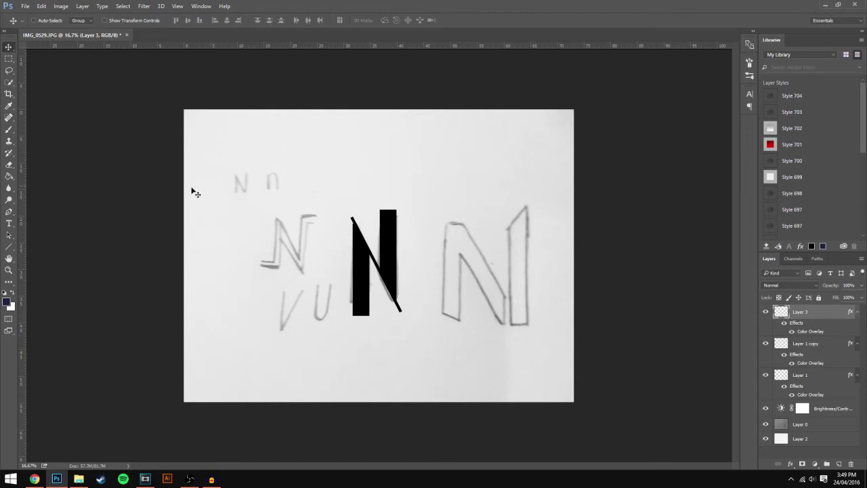
- Draw a closed Pen path along the right bar's outer edge around the strip's overhanging end, ready for making a selection
left_click(8, 212)
left_click(396, 211)
left_click(396, 320)
left_click(454, 318)
left_click(465, 224)
left_click(397, 212)
right_click(432, 241)
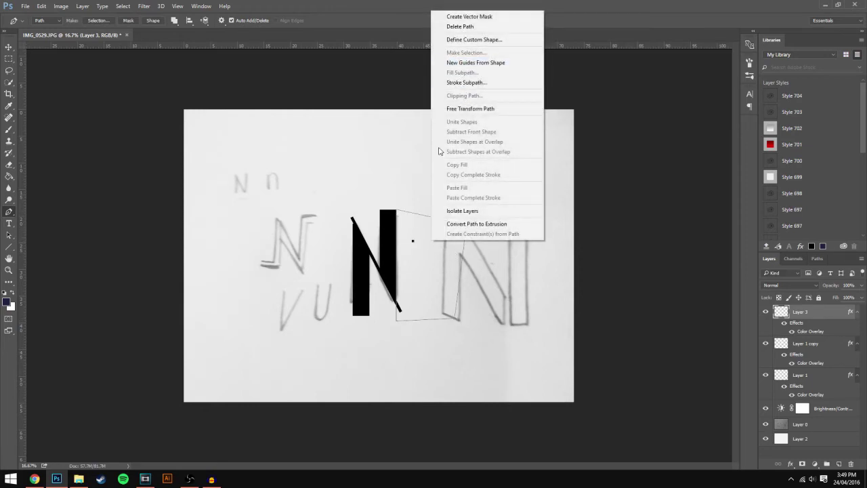
left_click(455, 255)
right_click(424, 262)
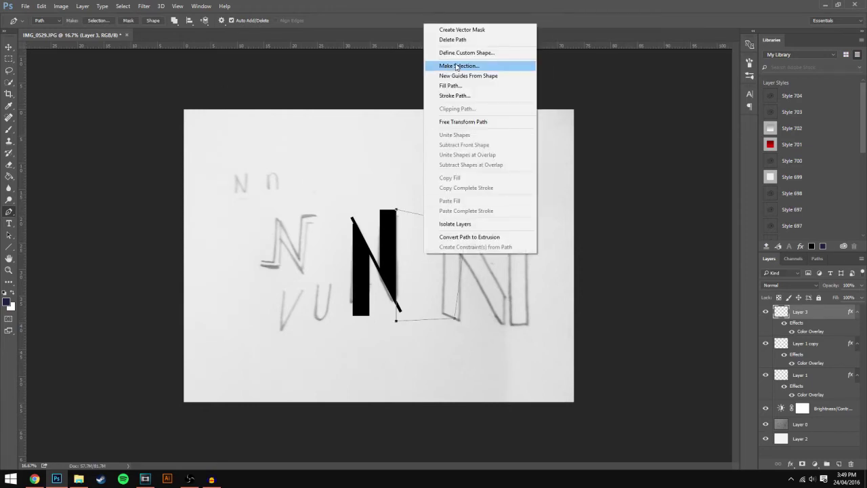
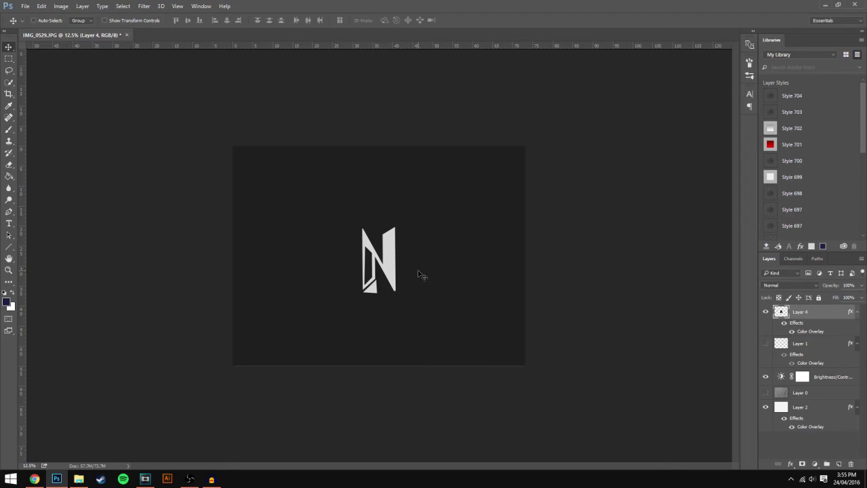
- Move the finished N logo to the canvas's upper-left corner and show the sketch layer, Layer 0, again
left_click_drag(383, 257, 276, 195)
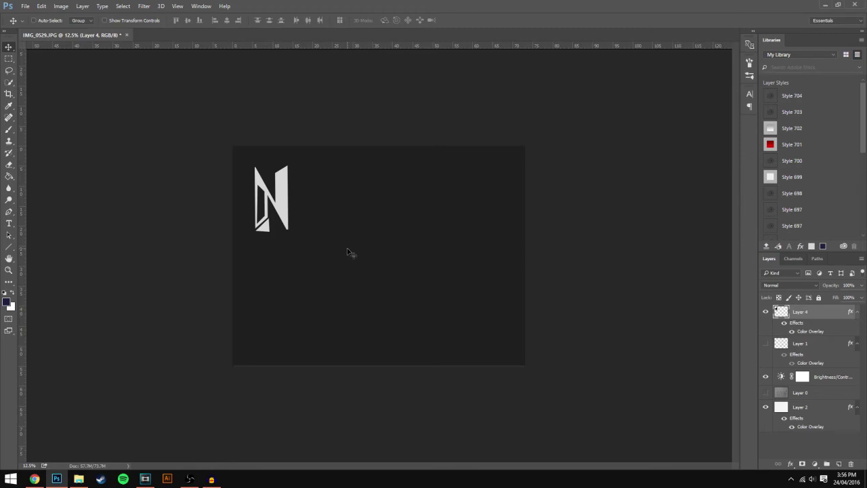
left_click_drag(309, 201, 294, 191)
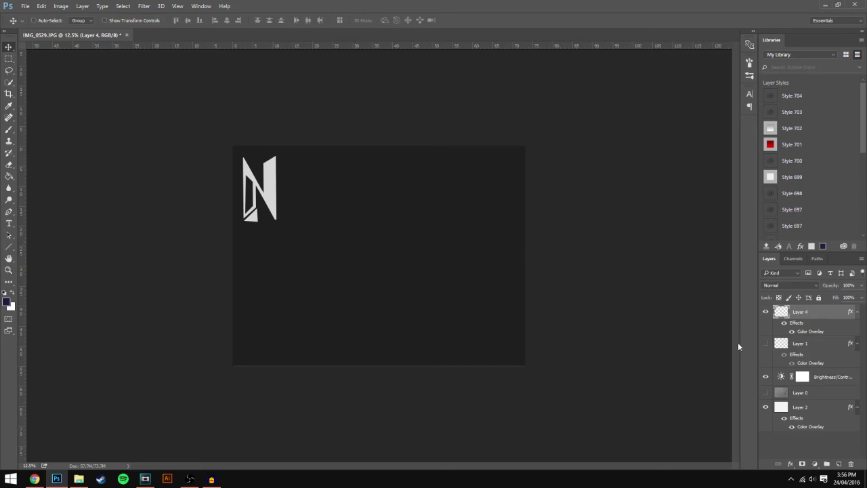
left_click(766, 393)
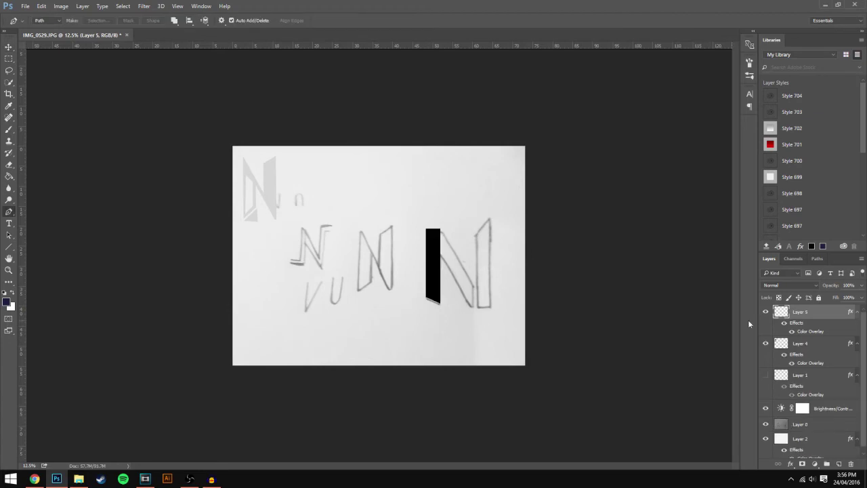
- Compare the left bar of the right-hand N with the sketch, then trim its top edge using a Pen path selection
left_click(765, 312)
left_click(766, 311)
left_click(766, 312)
left_click(766, 312)
left_click(421, 231)
left_click(460, 214)
left_click(392, 214)
left_click(420, 231)
right_click(430, 220)
left_click(490, 263)
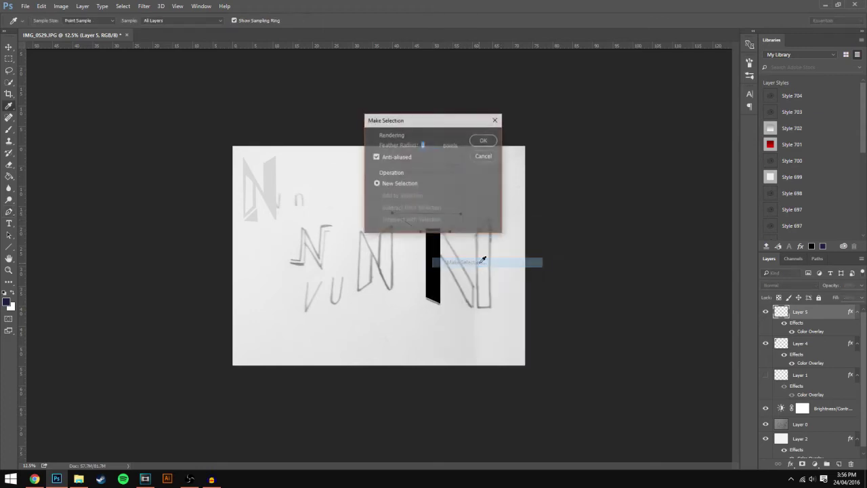
key("Return")
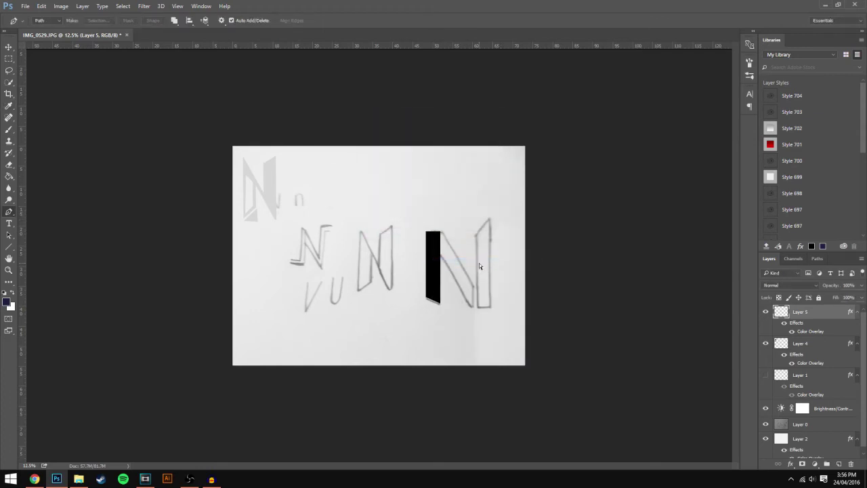
- Duplicate the left bar of the right-hand N and flip the copy vertically
key("ctrl+j")
key("ctrl+t")
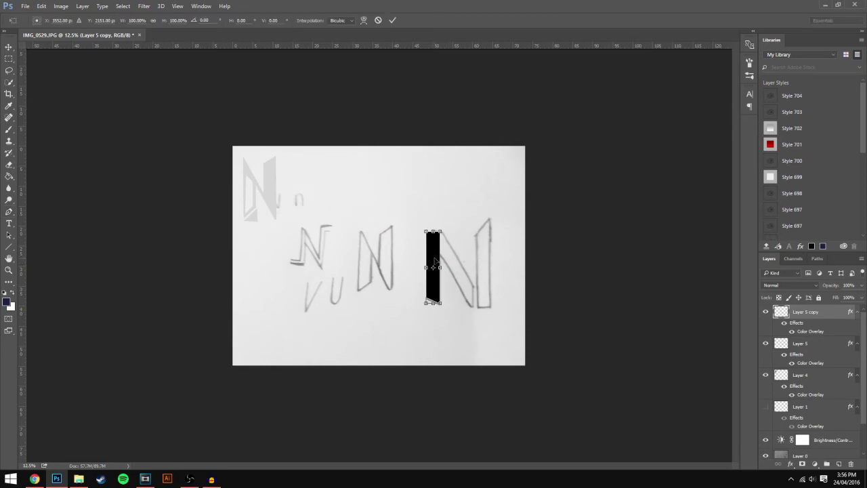
right_click(434, 257)
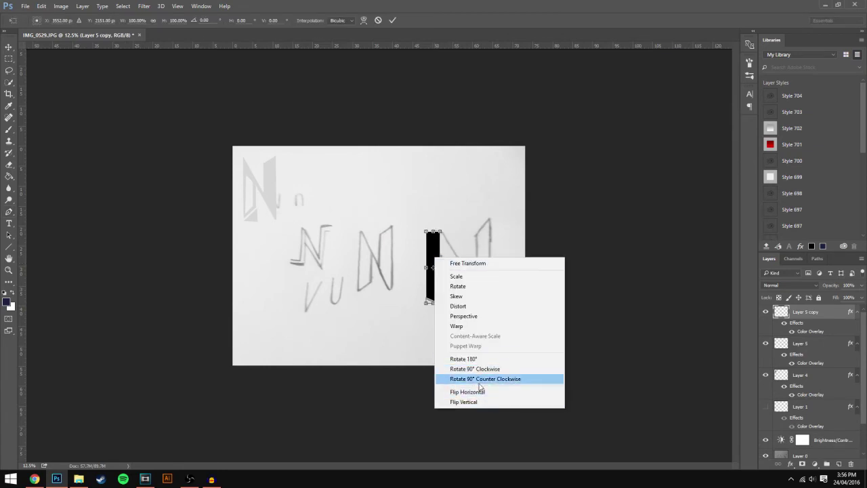
left_click(478, 402)
key("Return")
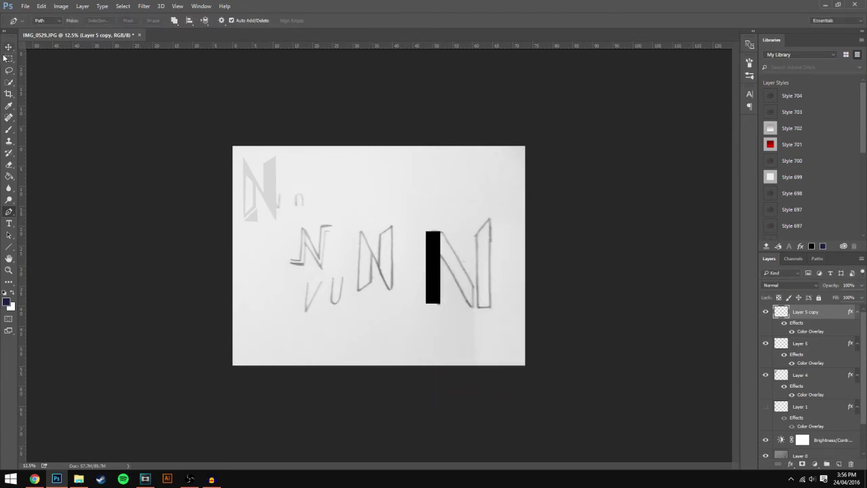
- Move the flipped bar onto the sketch's right stroke and duplicate it to fill the slanted tip above
mouse_move(472, 261)
left_mouse_down()
mouse_move(527, 237)
mouse_move(522, 266)
left_mouse_up()
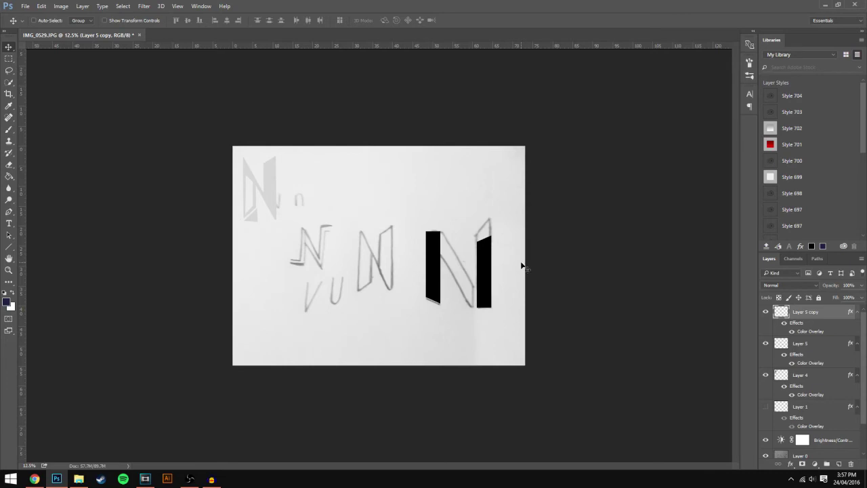
key("p")
key("ctrl+j")
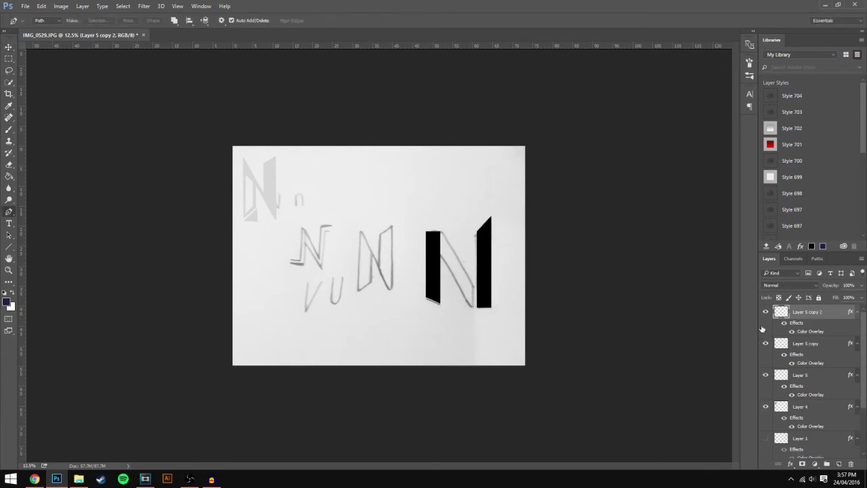
- Try filling the sketch's diagonal stroke on a new layer using a closed Pen path between the two bars
left_click(838, 463)
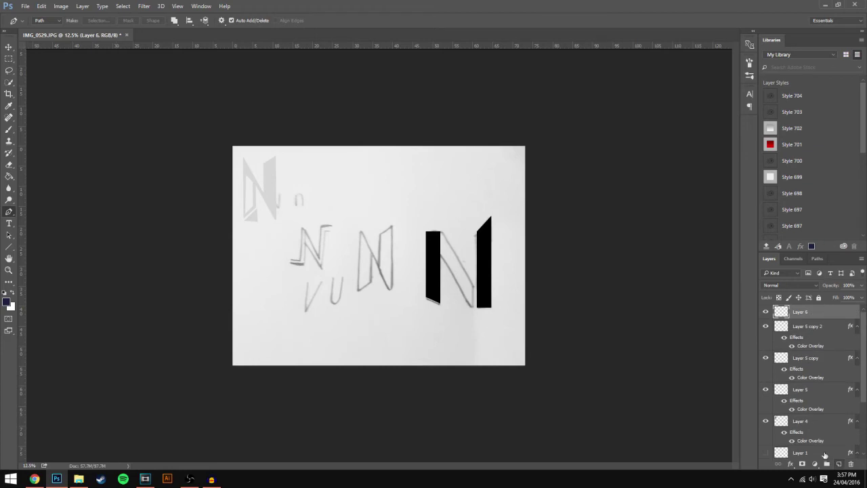
left_click(441, 233)
left_click(441, 256)
left_click(471, 285)
left_click(443, 236)
right_click(460, 287)
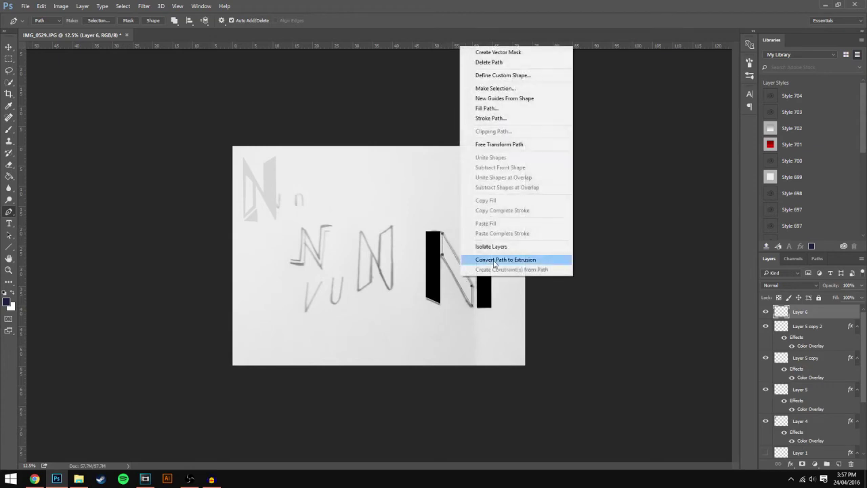
left_click(497, 110)
key("Return")
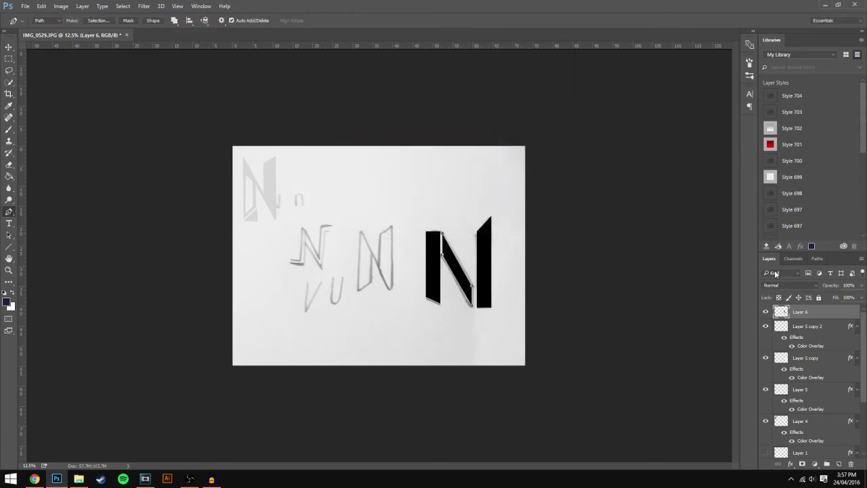
- Clear the diagonal's work path, check the filled N with the sketch layer hidden, and show the sketch again
left_click(816, 259)
left_click(809, 305)
left_click(769, 259)
scroll(812, 379, "down", 1)
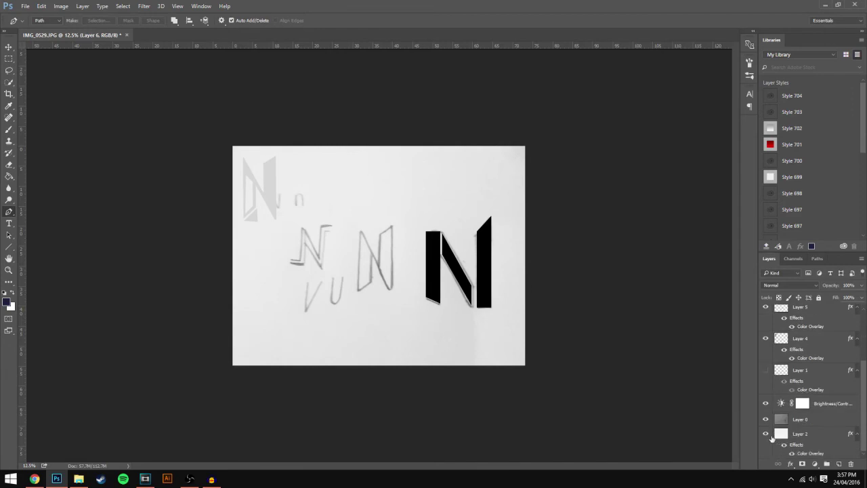
left_click(766, 420)
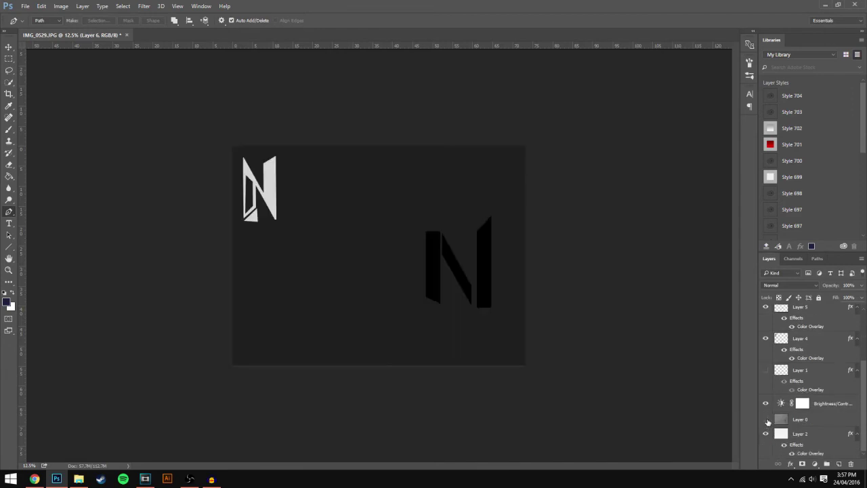
left_click(765, 420)
- Merge Layer 5 copy and Layer 5 copy 2 into a single right-bar layer
scroll(812, 373, "up", 3)
left_click(766, 343)
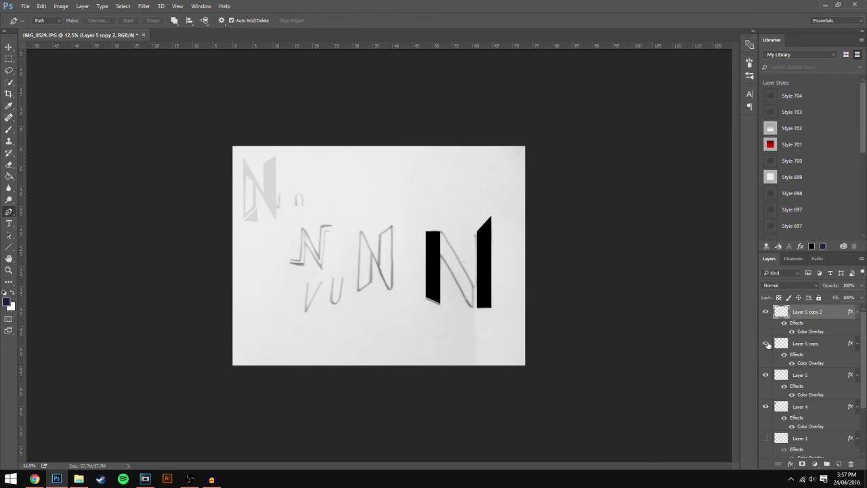
left_click(804, 345)
key("Delete")
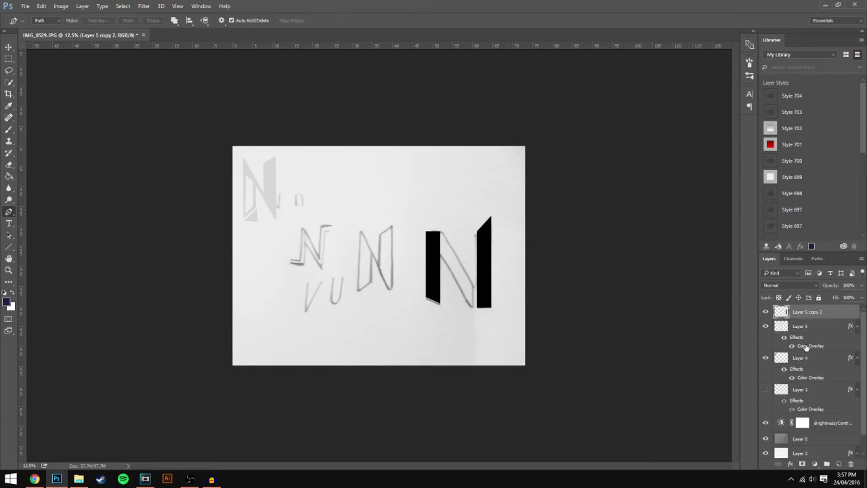
- Duplicate the merged right bar and free-transform the copy toward the sketch's diagonal stroke
key("ctrl+j")
key("ctrl+t")
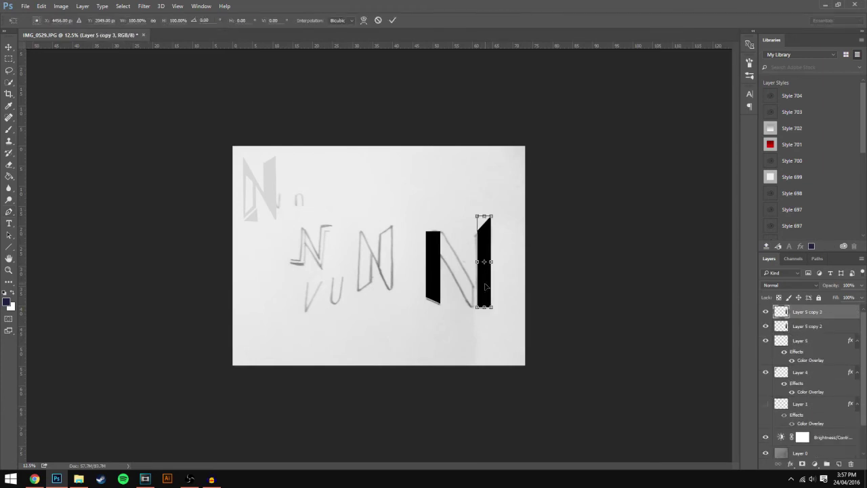
right_click(485, 286)
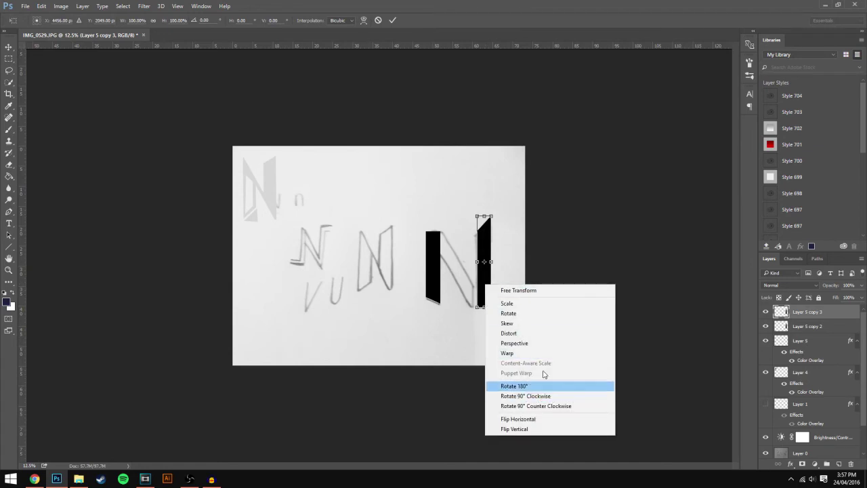
left_click(518, 290)
left_click_drag(492, 269, 463, 280)
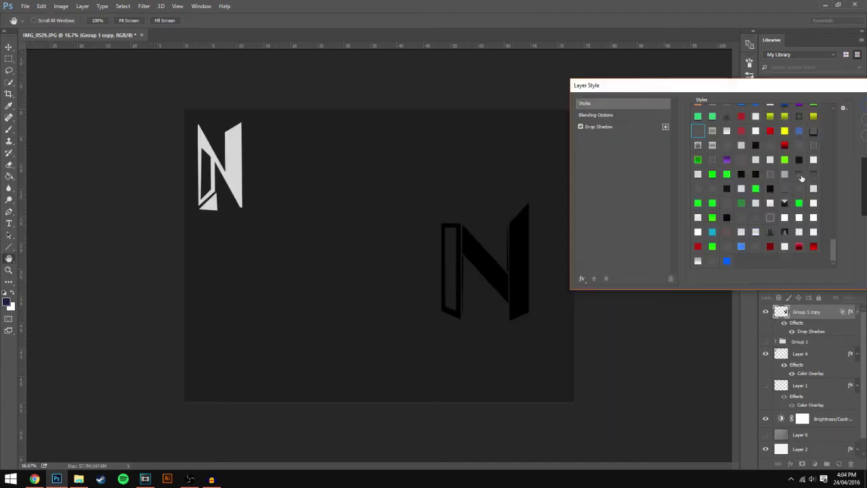
- Try a dark embossed, a light grey gradient and a blue gradient style preset on the Group 1 copy N
left_click(809, 175)
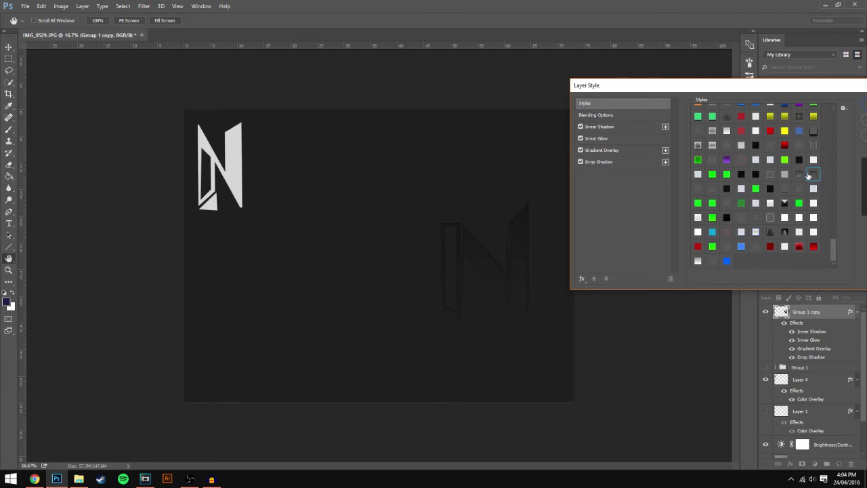
scroll(808, 176, "up", 10)
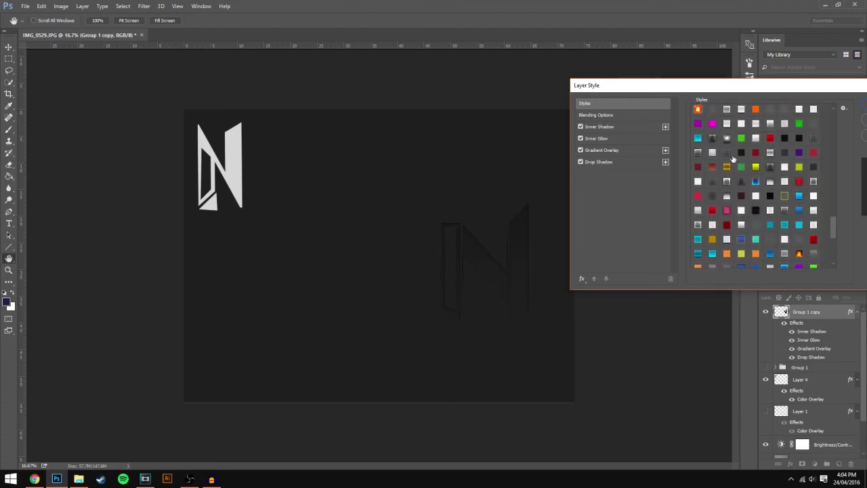
left_click(727, 124)
scroll(707, 207, "down", 5)
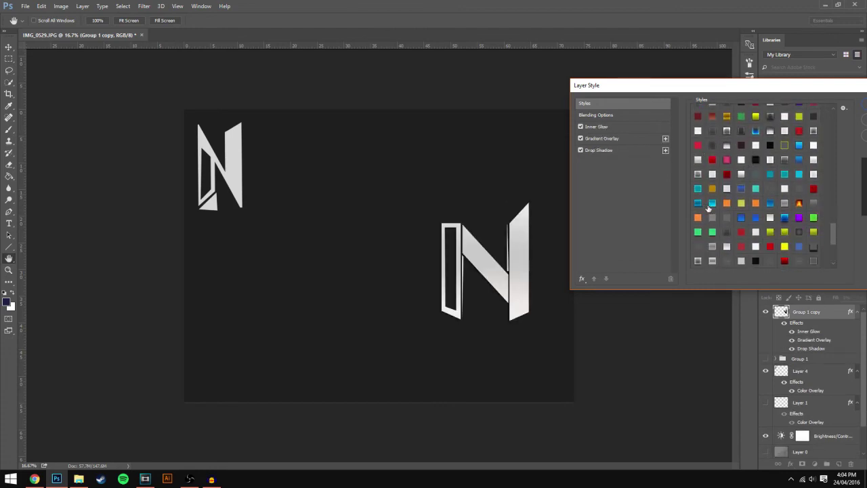
left_click(741, 216)
scroll(725, 183, "down", 3)
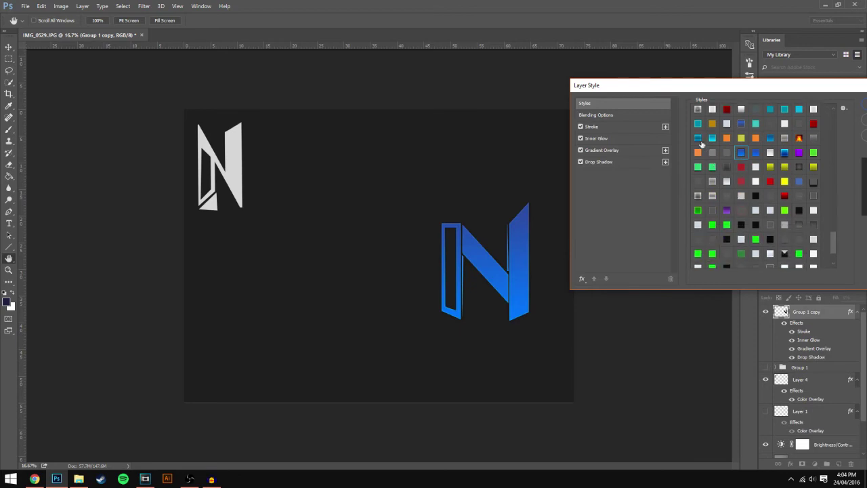
- Try teal gradient, stone-textured and flat cyan style presets on the Group 1 copy N
left_click(700, 141)
scroll(719, 189, "down", 3)
left_click(772, 248)
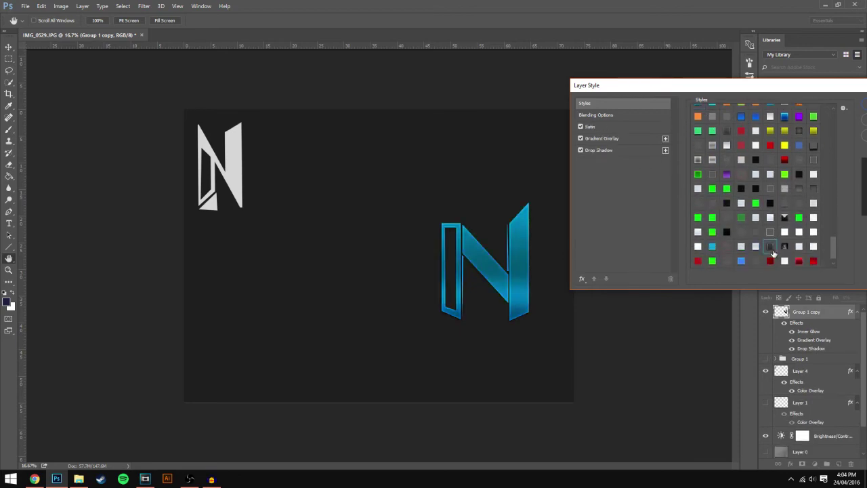
left_click(784, 246)
scroll(784, 247, "down", 1)
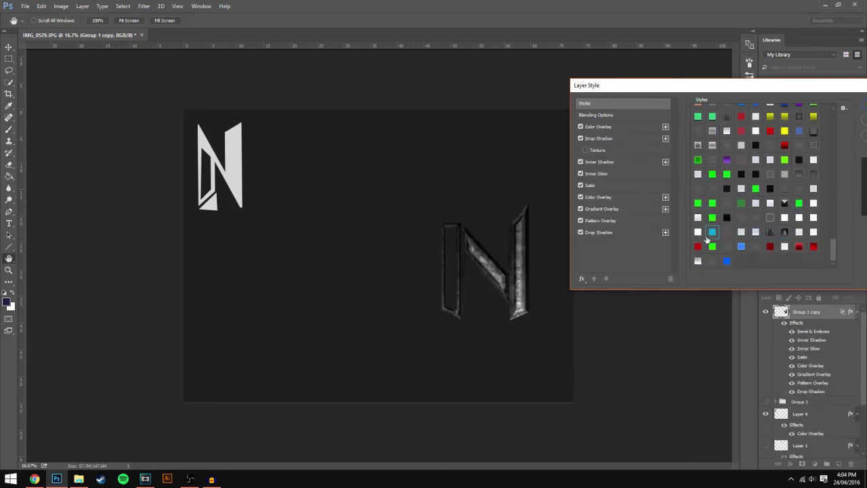
left_click(706, 237)
- Apply the red gradient style preset with inner glow and drop shadow to the Group 1 copy N
scroll(704, 196, "up", 3)
left_click_drag(837, 245, 837, 122)
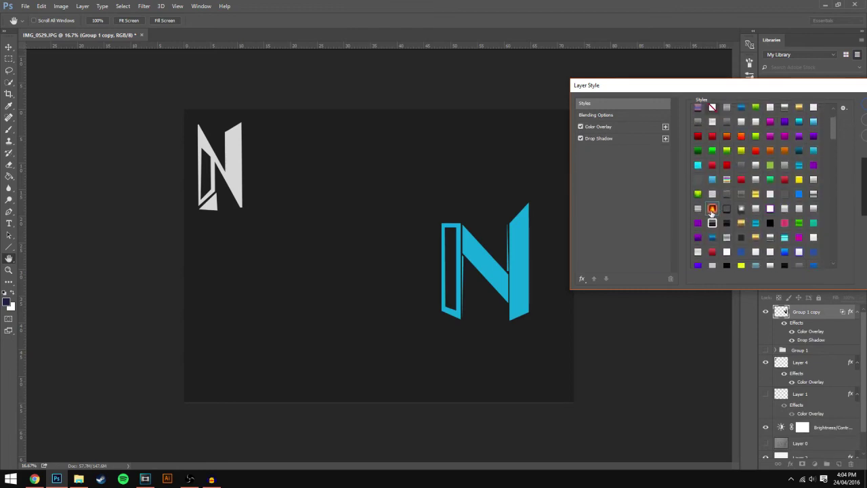
left_click(711, 210)
left_click(712, 180)
left_click(710, 162)
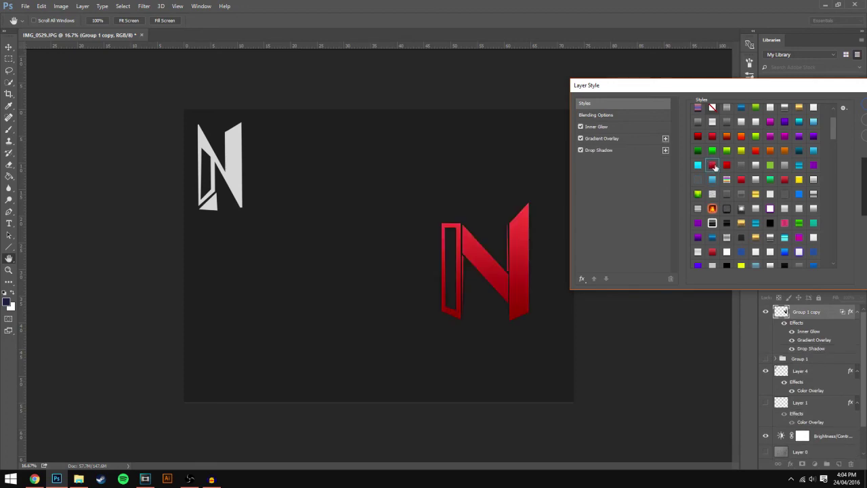
key("Return")
- Move the red N to the middle of the canvas, and hide Layer 4 and the Brightness/Contrast adjustment layer
left_click(9, 47)
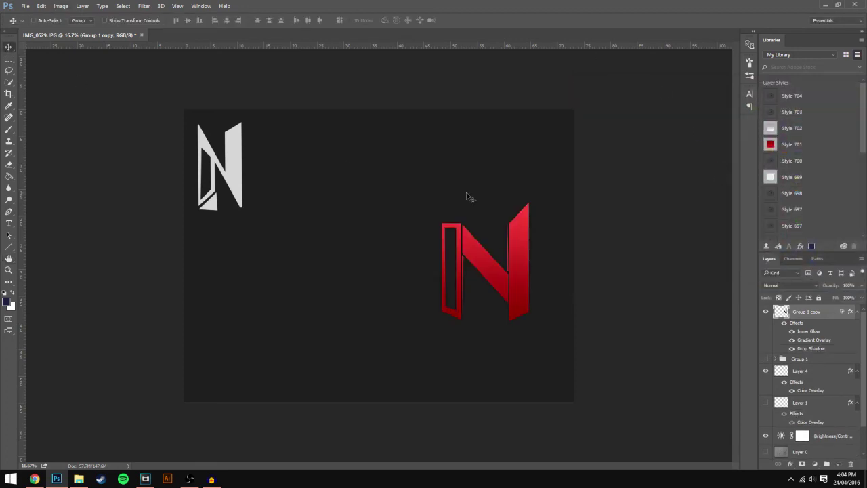
left_click_drag(466, 197, 370, 187)
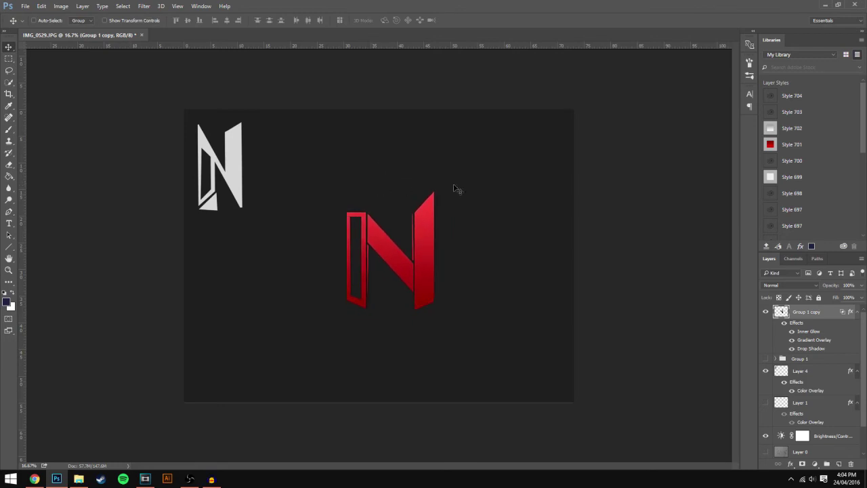
left_click(765, 370)
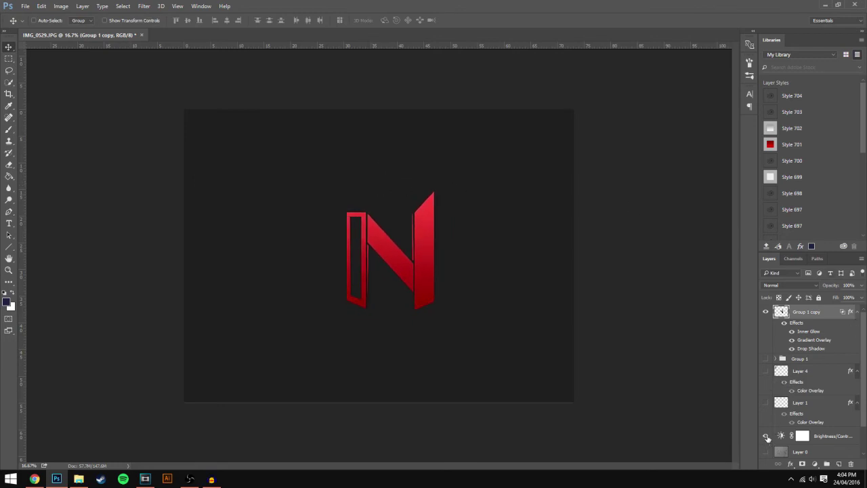
left_click(766, 436)
left_click(766, 437)
scroll(766, 436, "down", 2)
left_click(766, 405)
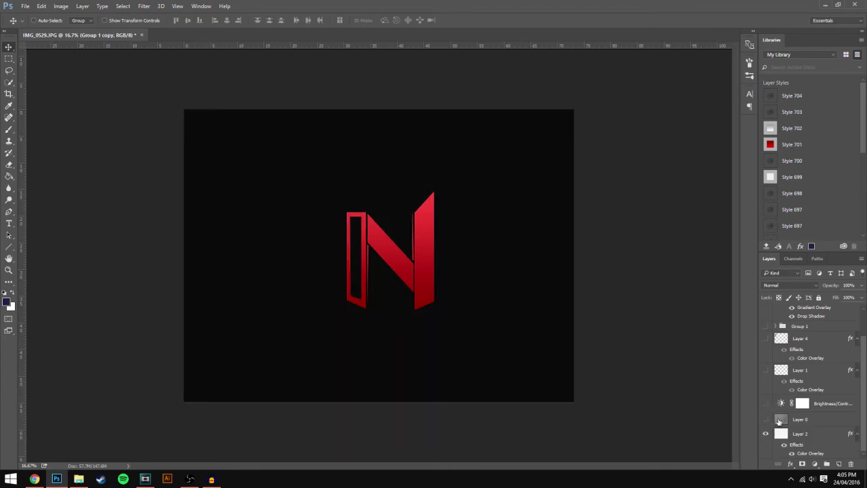
- Set the Color Overlay of background Layer 2 to a very dark neutral grey
double_click(840, 452)
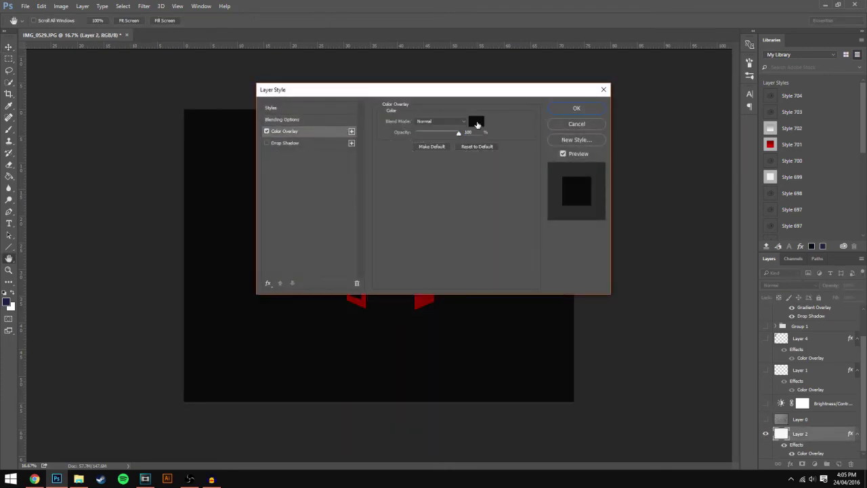
left_click(476, 122)
left_click(482, 402)
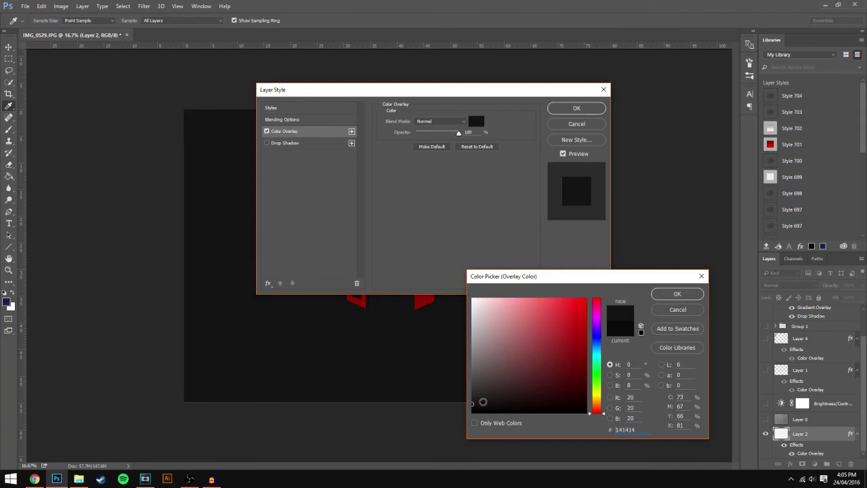
left_click_drag(482, 402, 466, 401)
key("Return")
key("Return")
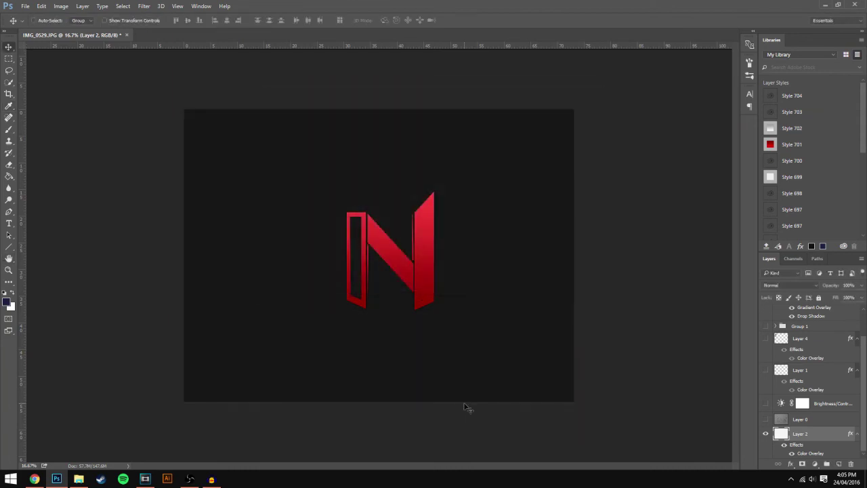
- Show Group 1 in place of Group 1 copy, and hide Layer 6 copy and Layer 6 inside the group
scroll(816, 349, "up", 2)
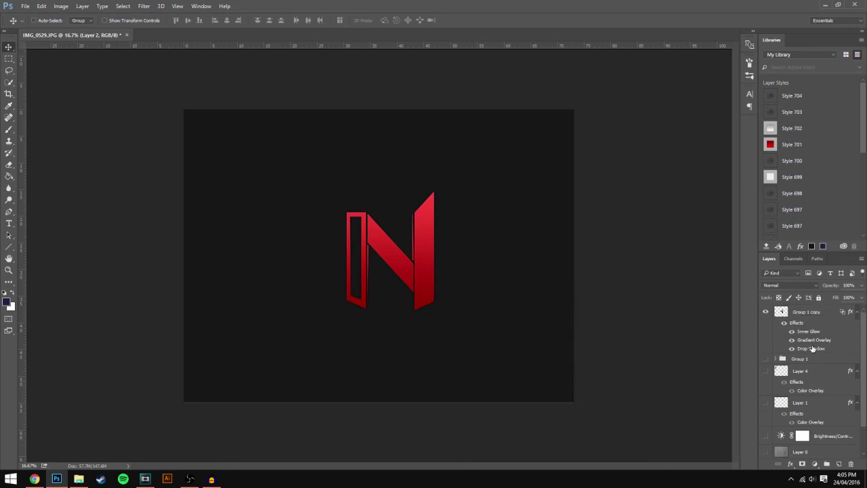
left_click(765, 311)
left_click(765, 358)
left_click(776, 358)
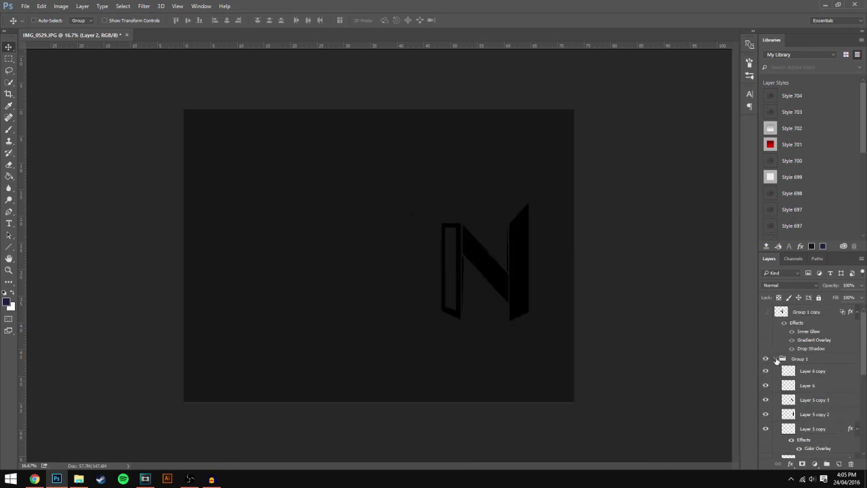
left_click(765, 370)
left_click(765, 385)
left_click(777, 359)
- Duplicate Group 1 and merge the duplicate into a single layer
left_click(821, 359)
key("ctrl+j")
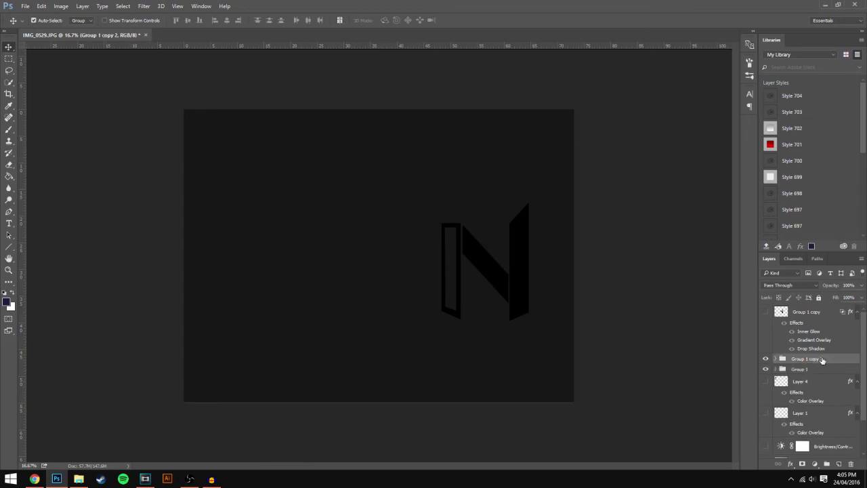
key("ctrl+e")
- Show the red N again and arrange it side by side with the black N, red on the left
left_click(765, 311)
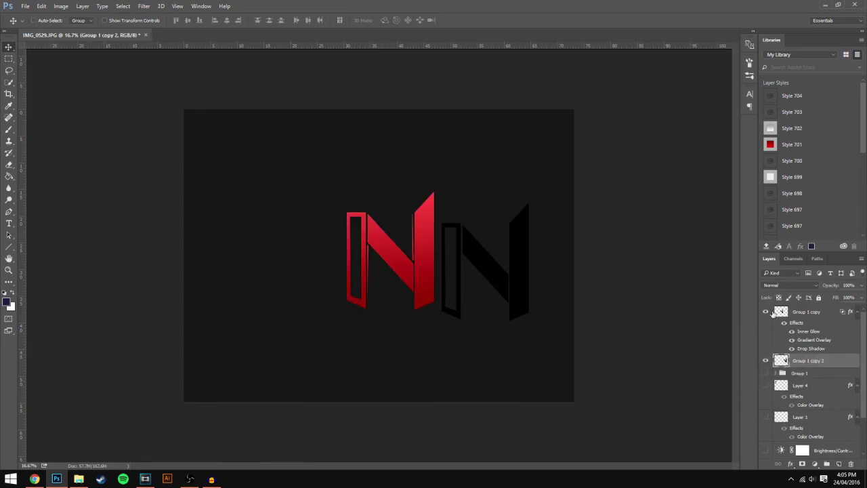
left_click(809, 312)
left_click_drag(415, 228, 305, 234)
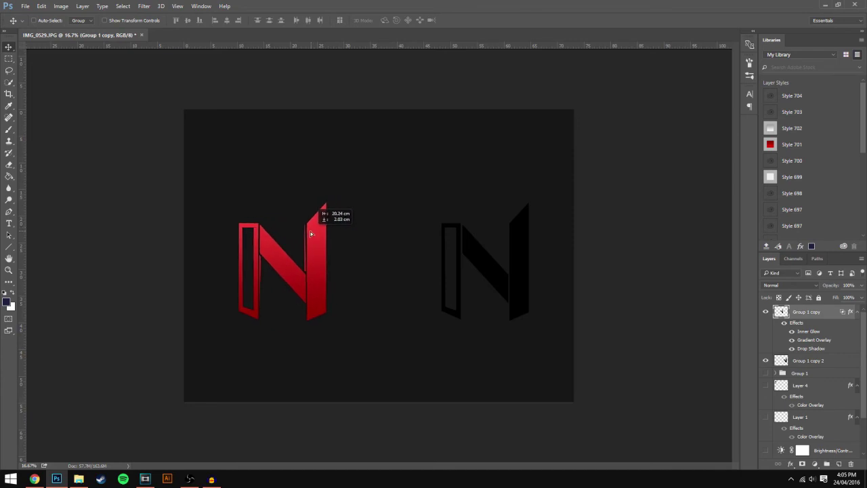
left_click(832, 362)
left_click_drag(545, 310, 510, 304)
- Apply the purple gradient style preset with inner glow and drop shadow to the Group 1 copy 2 N
double_click(830, 363)
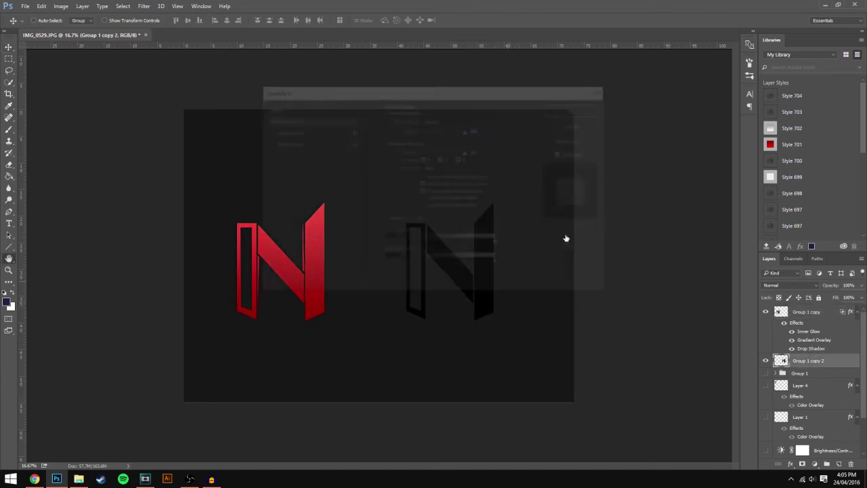
left_click(318, 104)
left_click_drag(331, 91, 566, 105)
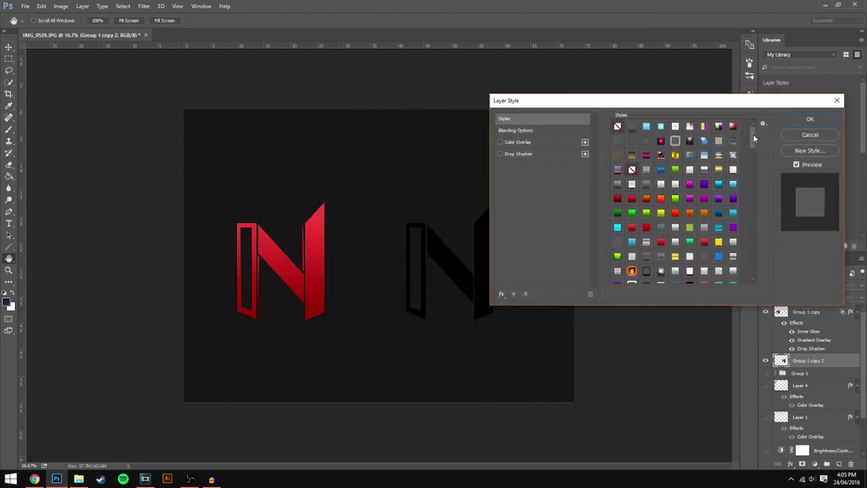
left_click_drag(753, 134, 745, 253)
left_click(647, 234)
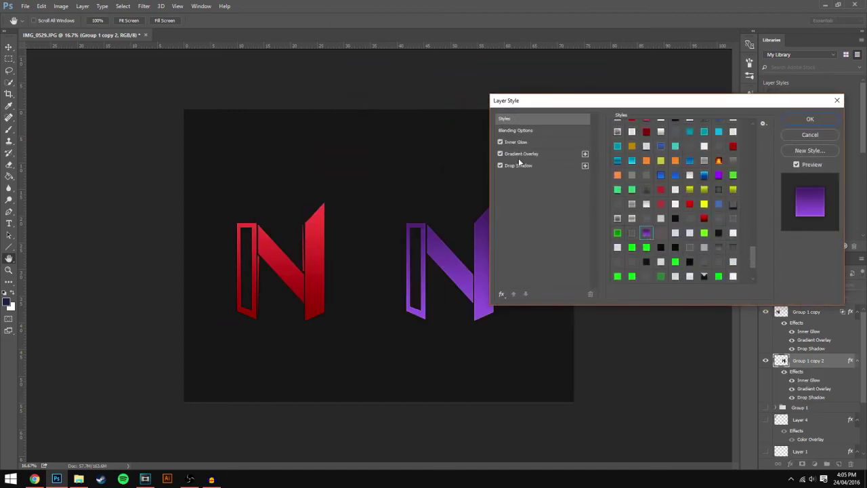
left_click_drag(529, 107, 553, 95)
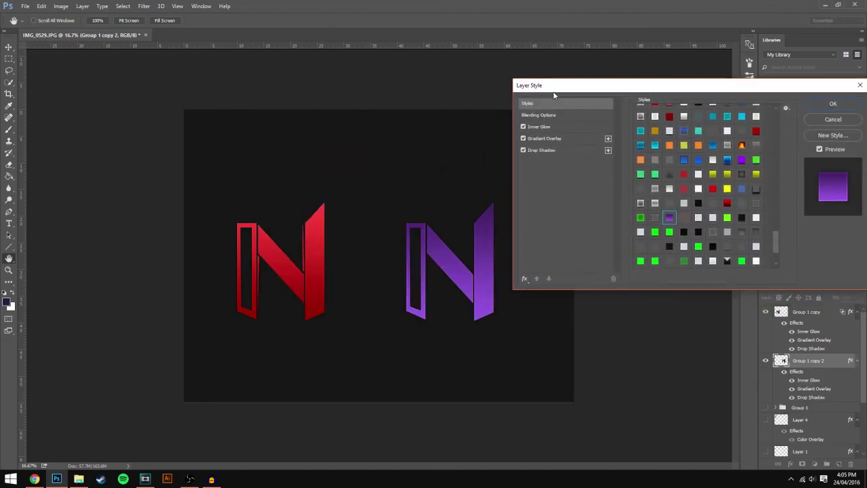
scroll(647, 233, "down", 3)
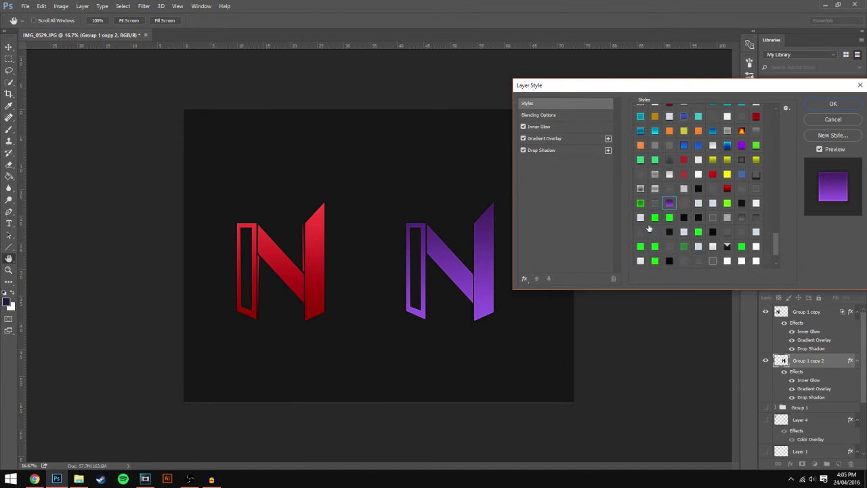
left_click(823, 105)
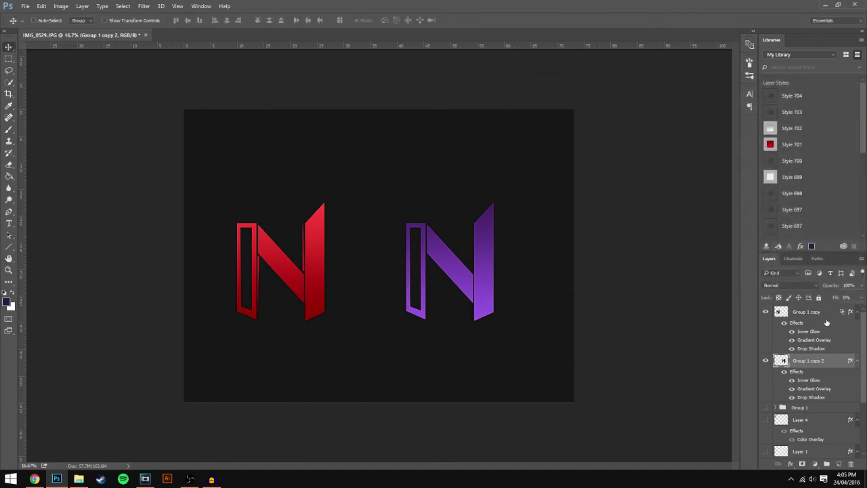
- Bring the red and purple Ns closer together and centre the pair on the canvas
mouse_move(482, 263)
left_mouse_down()
mouse_move(450, 257)
mouse_move(486, 249)
mouse_move(476, 248)
left_mouse_up()
key("alt+shift+bracketright")
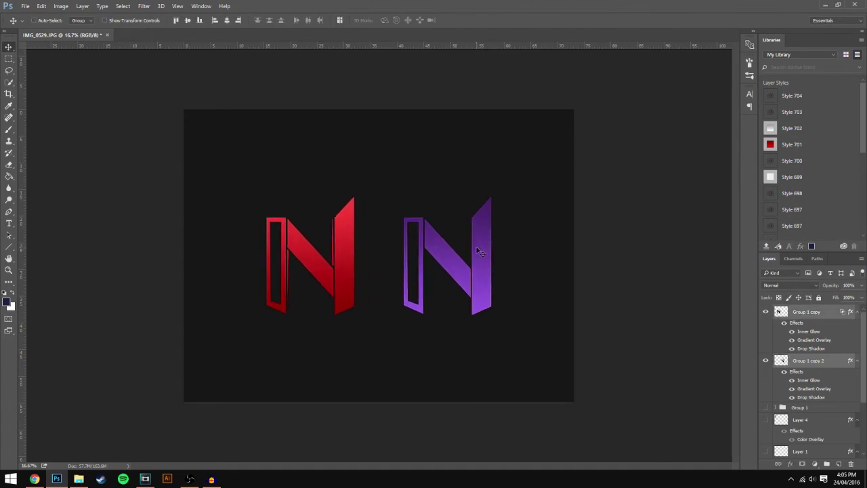
key("ctrl")
key("ctrl+minus")
key("ctrl+minus")
key("ctrl+minus")
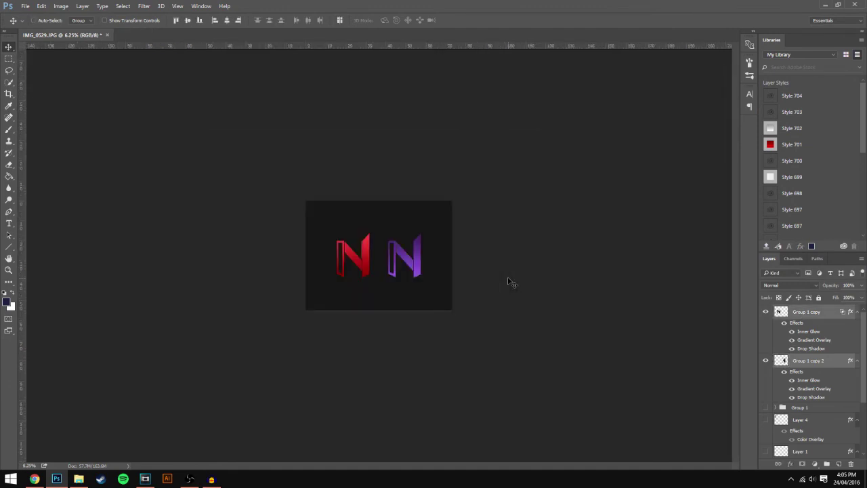